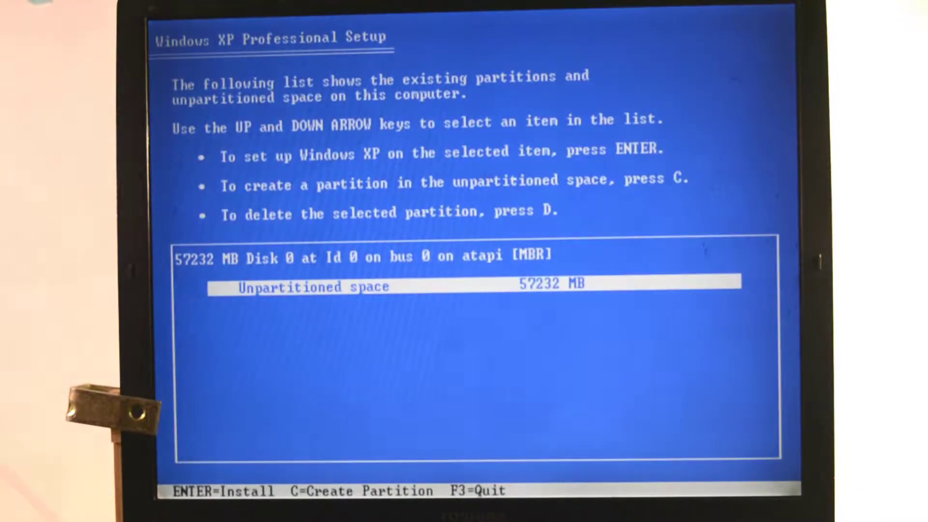
# Create a partition from the disk's entire unpartitioned space and install Windows XP on it, formatting it with NTFS (Quick).
pyautogui.press('c')
pyautogui.press('Return')
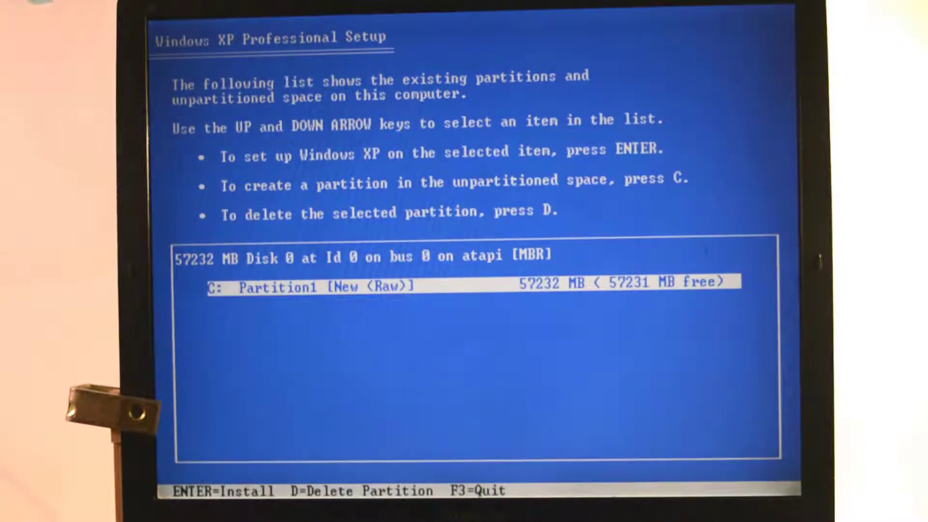
pyautogui.press('Return')
pyautogui.press('Down')
pyautogui.press('Up')
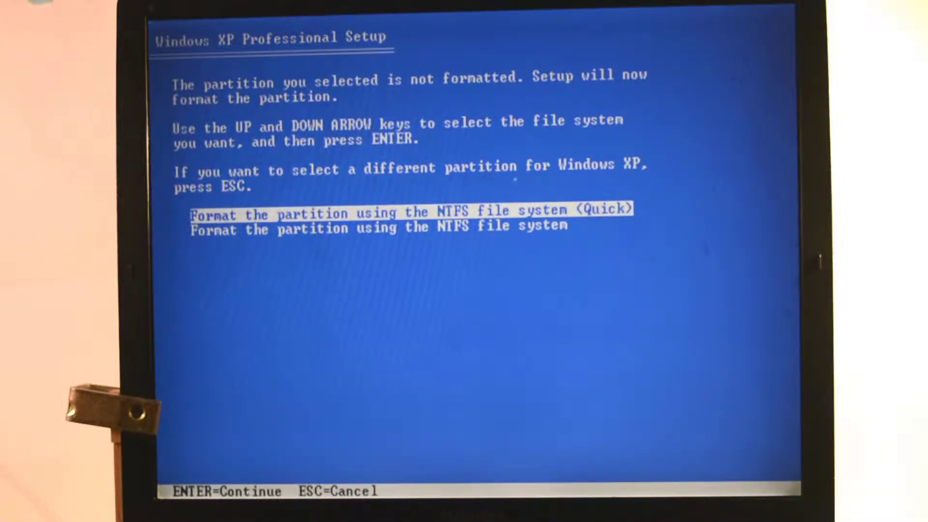
pyautogui.press('Return')
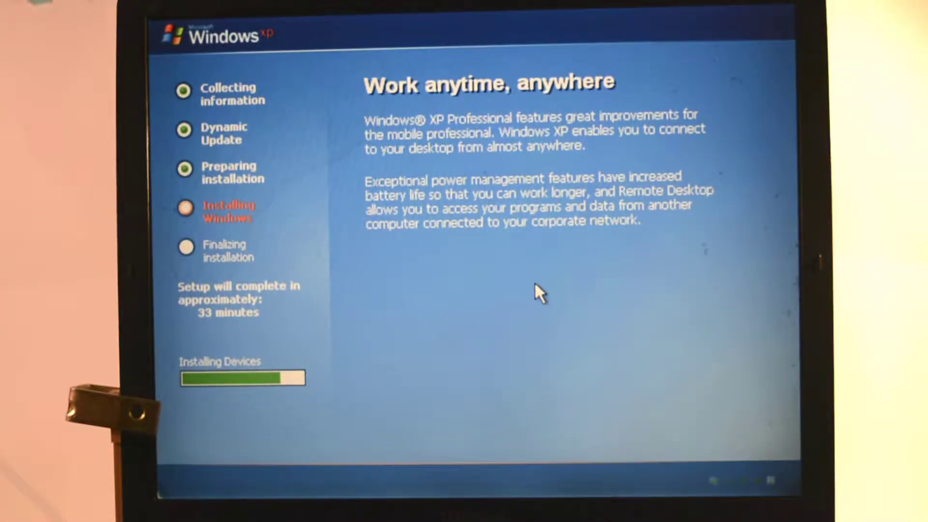
# Work through the remaining Windows XP setup pages, entering the requested user name.
pyautogui.click(735, 256)
pyautogui.click(537, 414)
pyautogui.click(660, 424)
pyautogui.write('A')
pyautogui.click(661, 425)
pyautogui.click(644, 428)
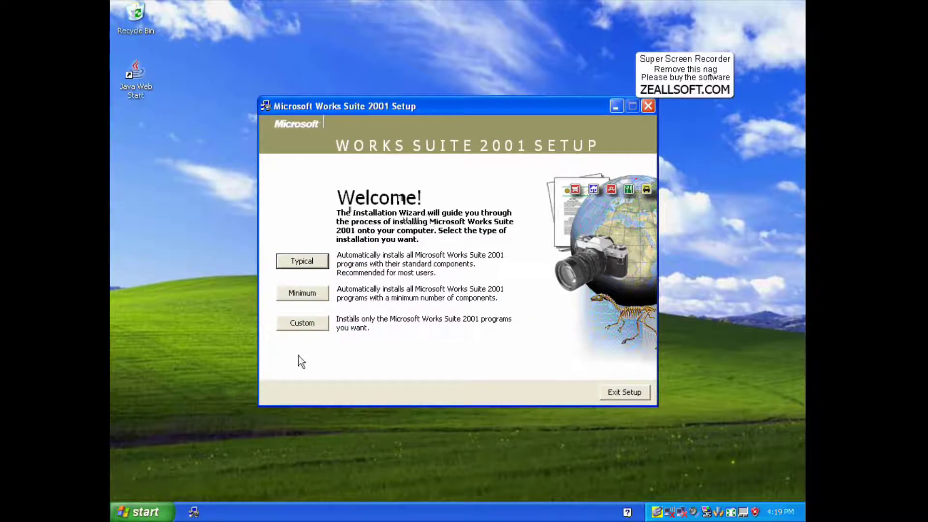
# Choose the Custom installation type for Microsoft Works Suite 2001.
pyautogui.click(302, 323)
pyautogui.click(286, 312)
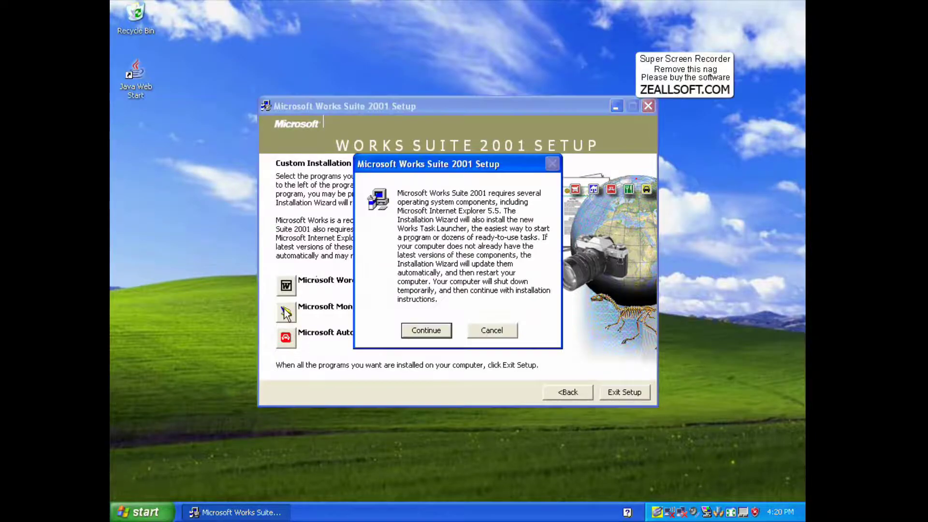
pyautogui.click(486, 328)
pyautogui.click(285, 335)
pyautogui.click(491, 329)
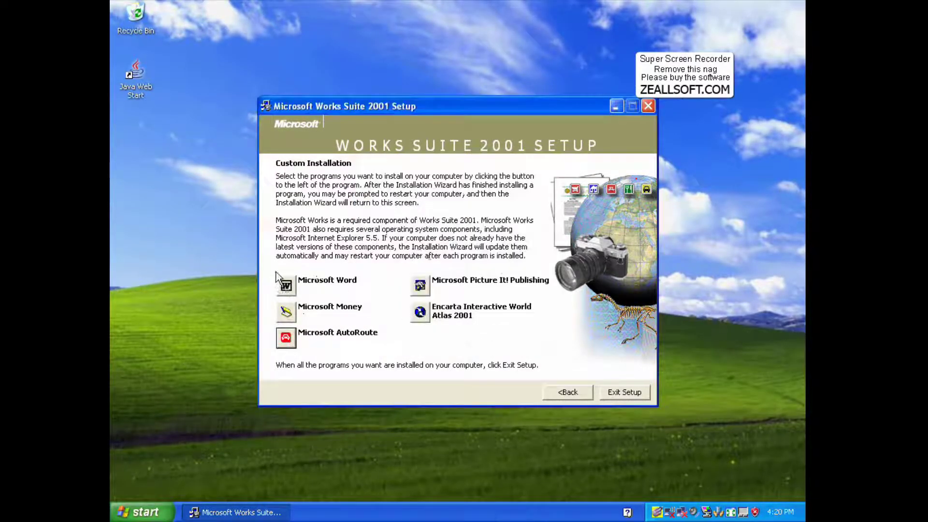
# Start installing Microsoft Word with its required components and run the Word 2000 setup through the Customize option.
pyautogui.click(286, 285)
pyautogui.click(429, 329)
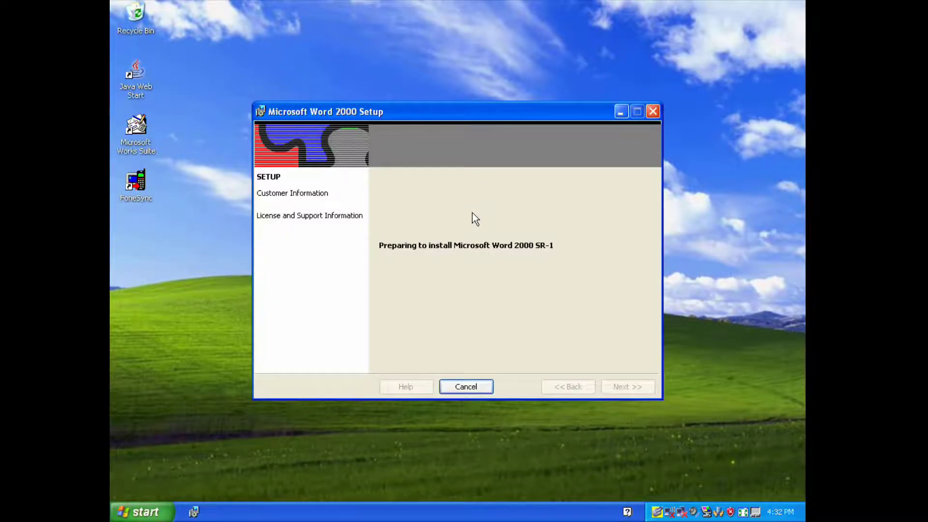
pyautogui.moveTo(414, 111); pyautogui.dragTo(422, 97)
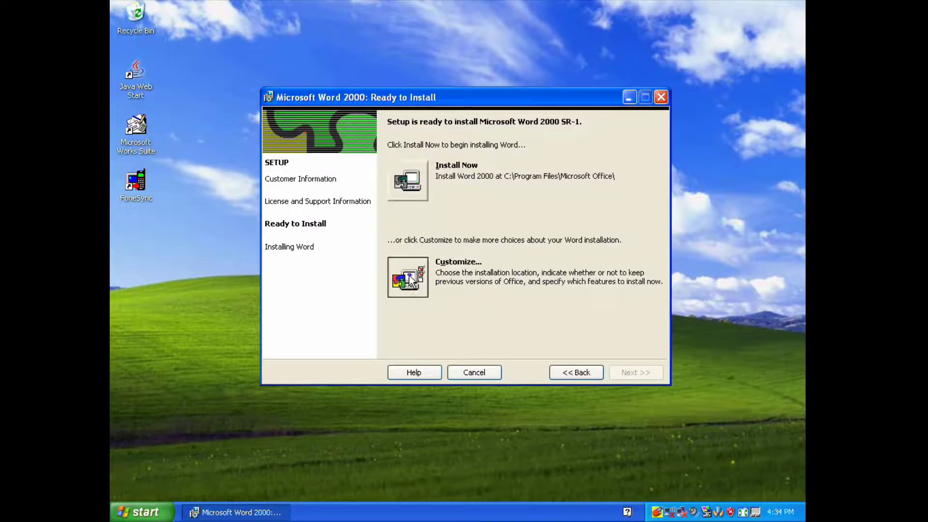
pyautogui.click(409, 274)
pyautogui.click(634, 373)
pyautogui.click(635, 373)
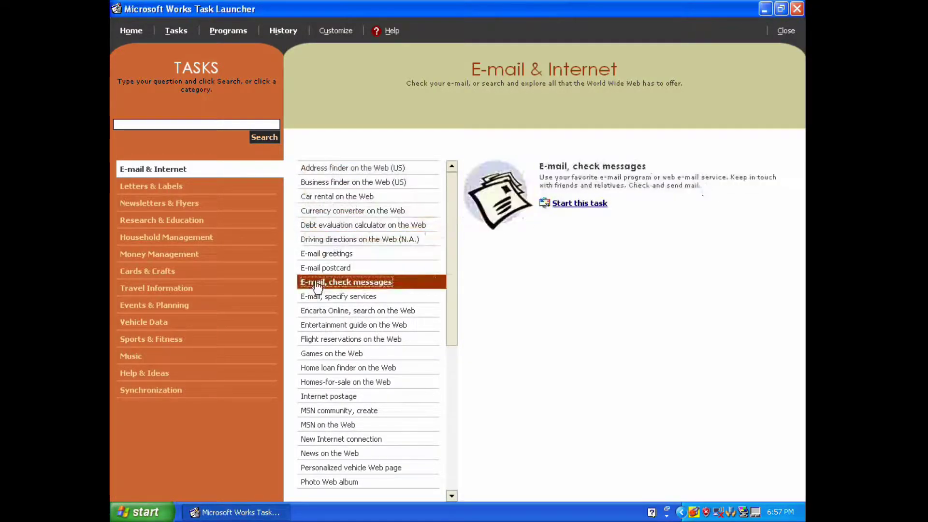
# Start the "E-mail, check messages" task and dismiss the e-mail services dialog.
pyautogui.click(557, 205)
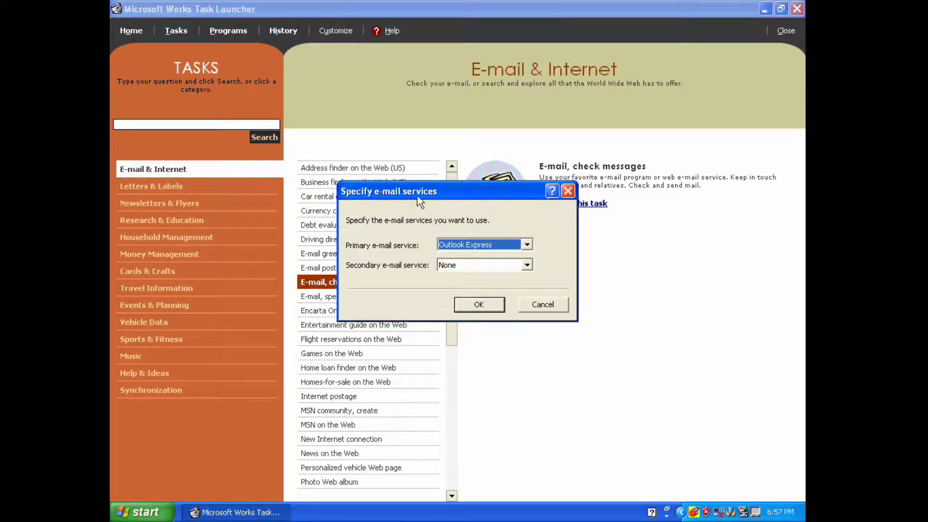
pyautogui.click(528, 289)
# Launch Microsoft Word from the installed programs to look at its blank document, and close it.
pyautogui.click(145, 511)
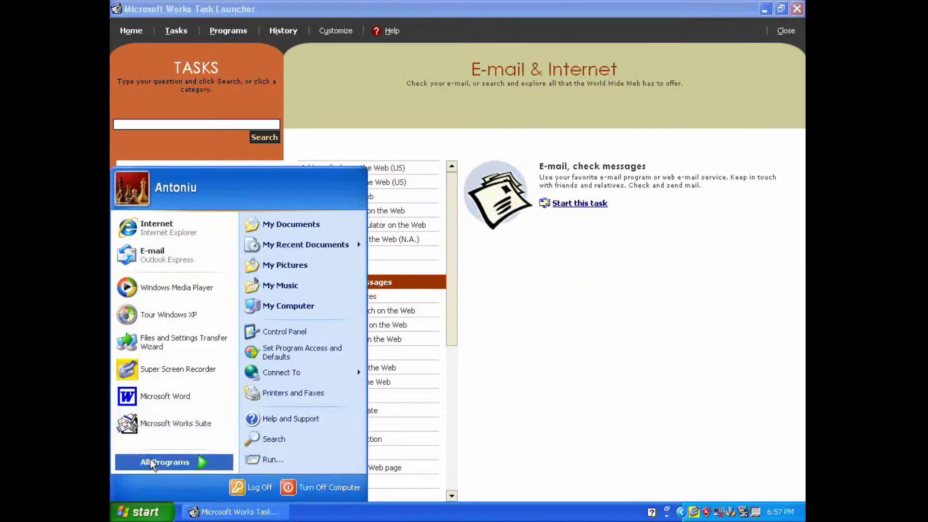
pyautogui.click(151, 463)
pyautogui.moveTo(265, 487)
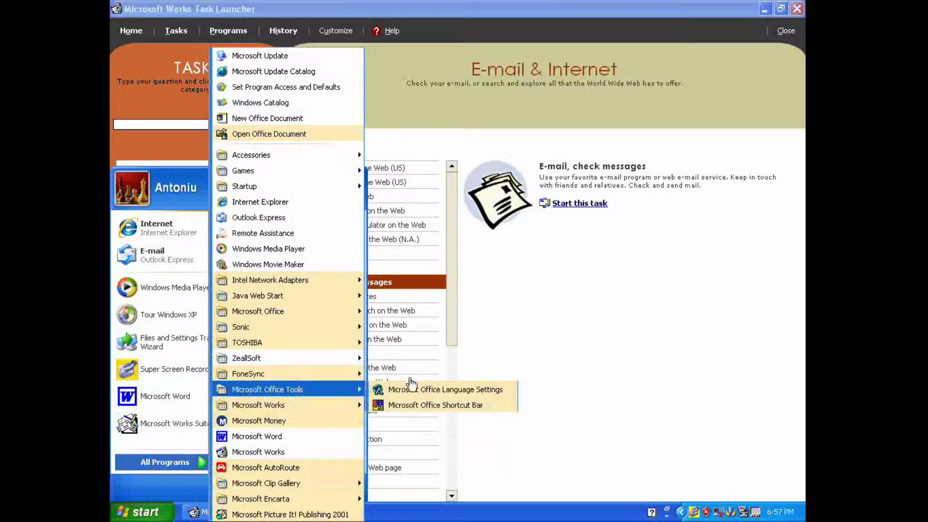
pyautogui.click(249, 433)
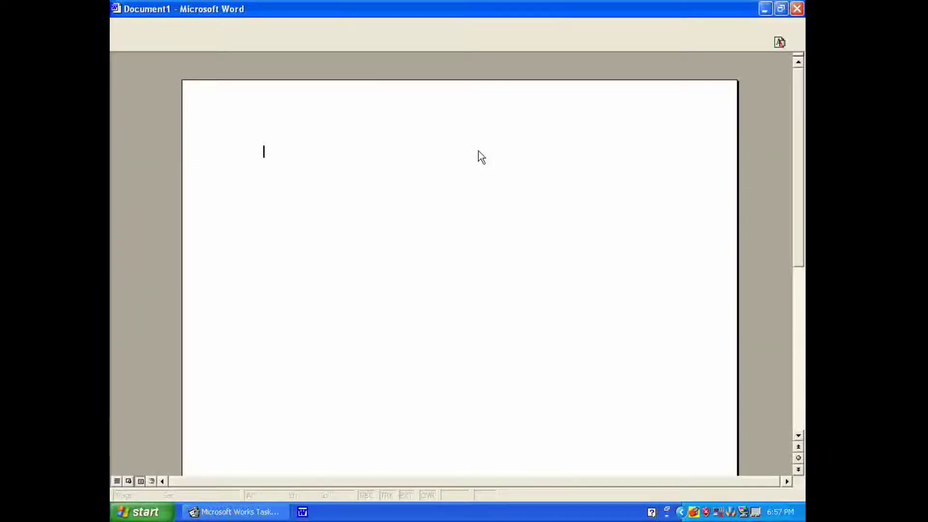
pyautogui.click(797, 8)
# Launch Microsoft Picture It! Publishing 2001 from the installed programs.
pyautogui.click(140, 512)
pyautogui.click(165, 462)
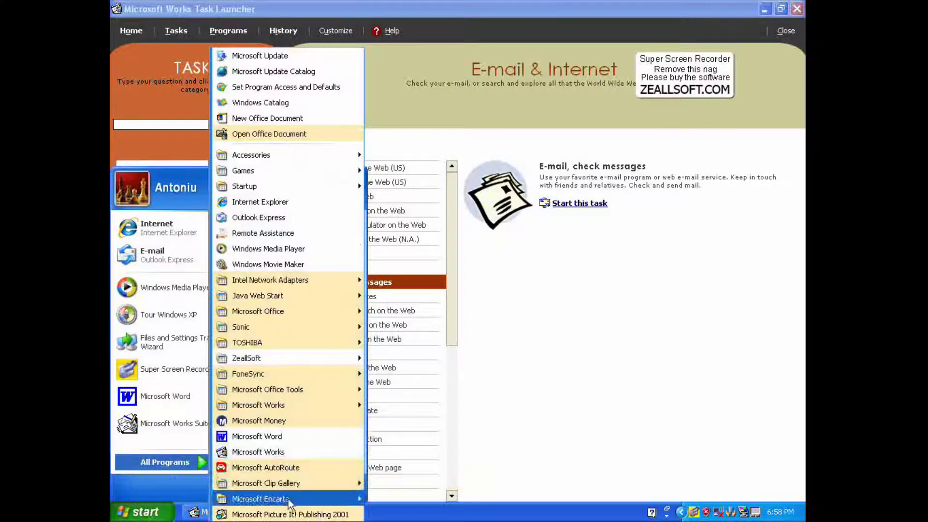
pyautogui.click(283, 513)
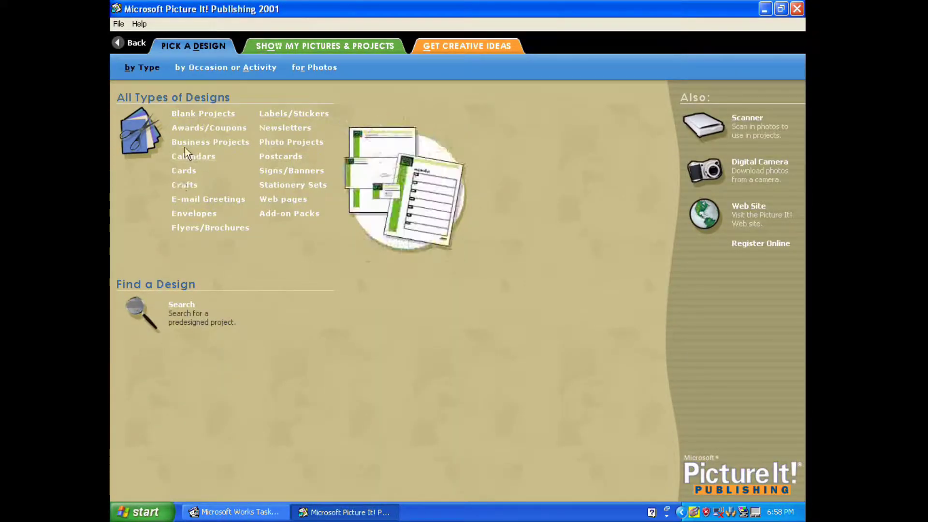
# Open the Family-themed year calendar design with the vegetable border and set its year to 2020.
pyautogui.click(185, 150)
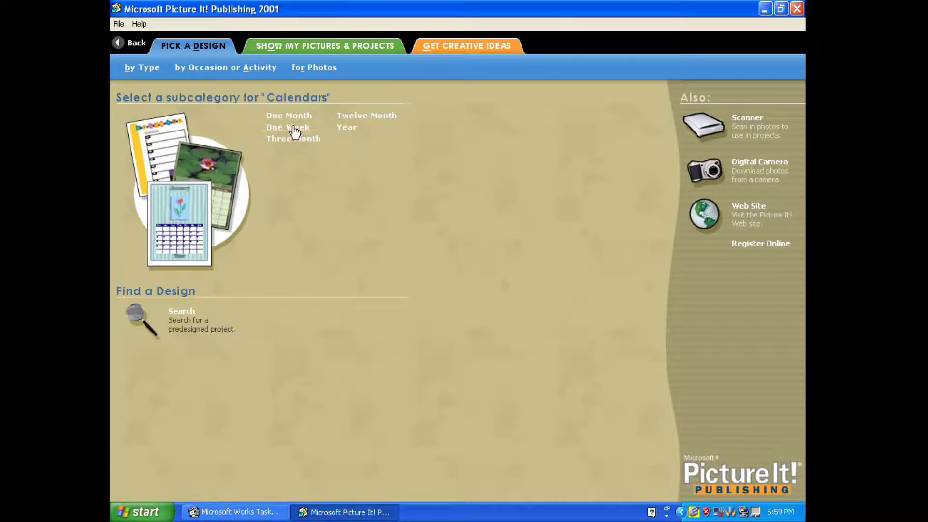
pyautogui.click(361, 129)
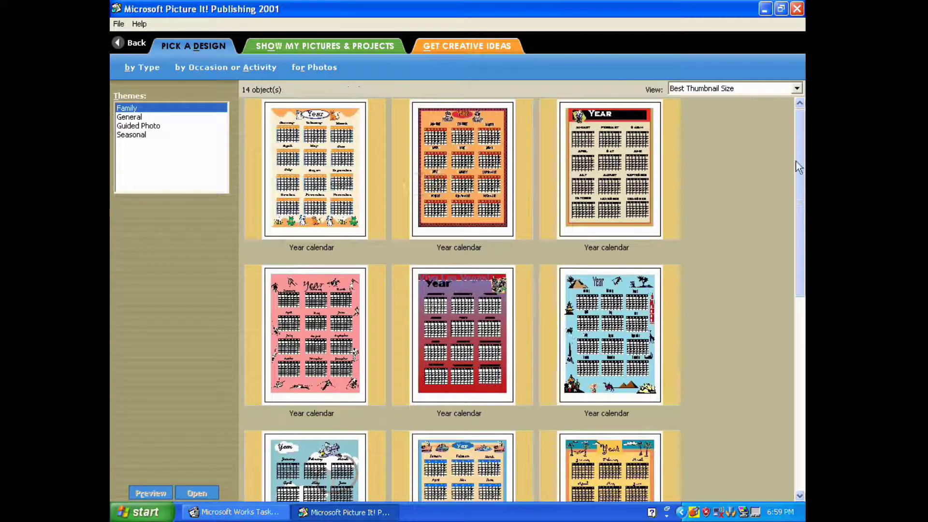
pyautogui.scroll(-5, 756, 337)
pyautogui.doubleClick(462, 416)
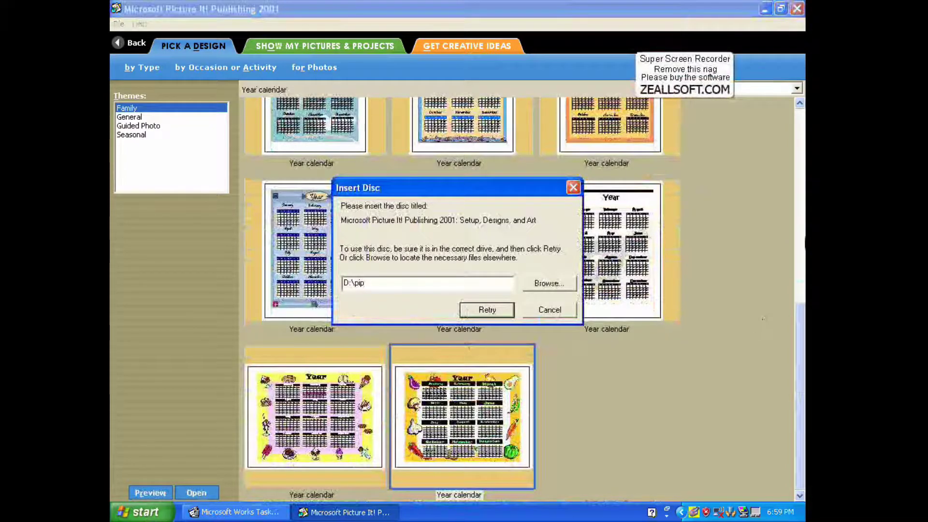
pyautogui.click(467, 309)
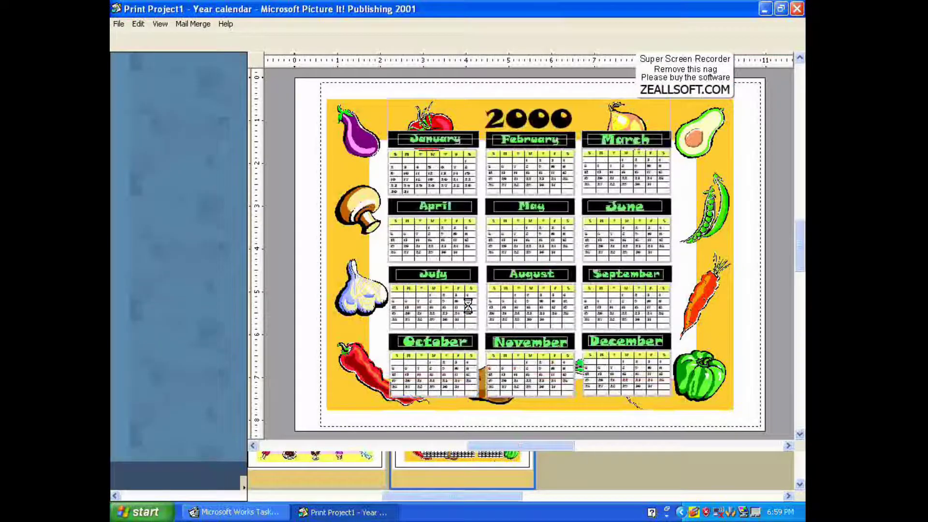
pyautogui.click(510, 239)
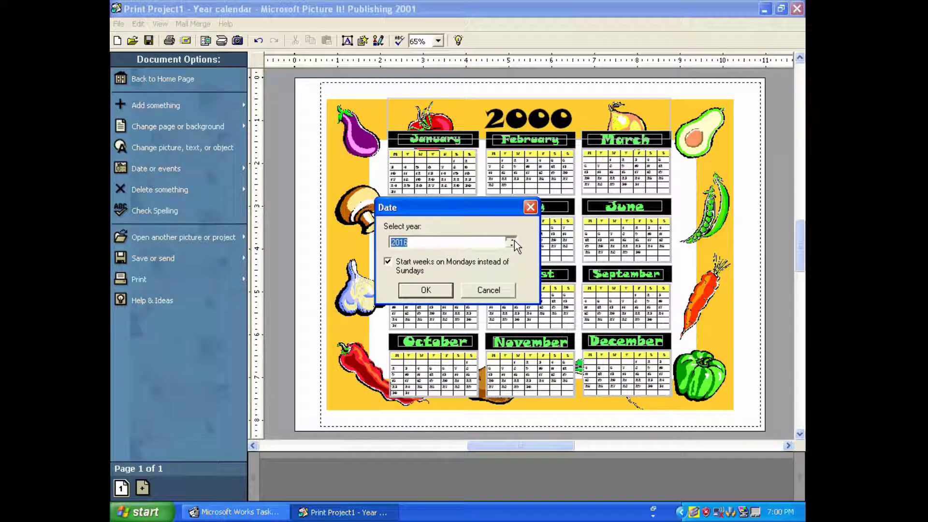
pyautogui.click(427, 290)
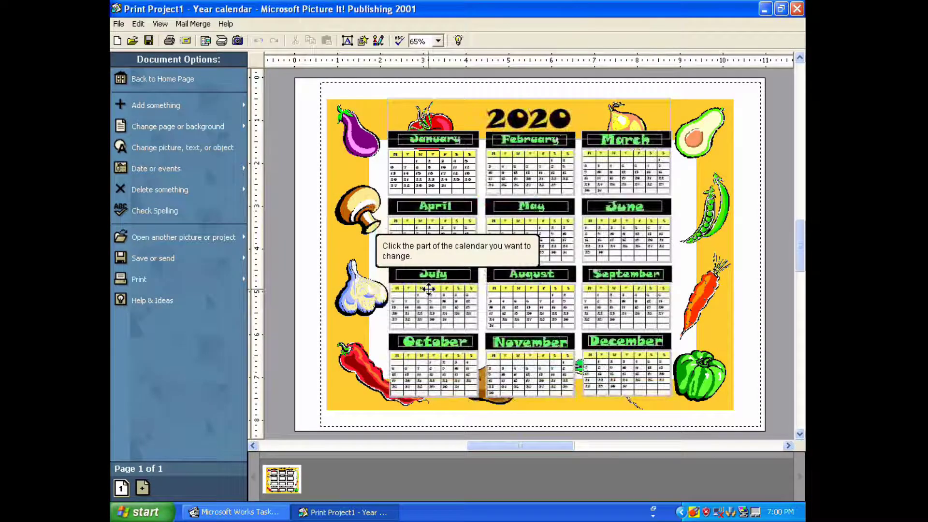
# Shift the calendar's April heading toward the mushroom and flip it horizontally.
pyautogui.click(411, 206)
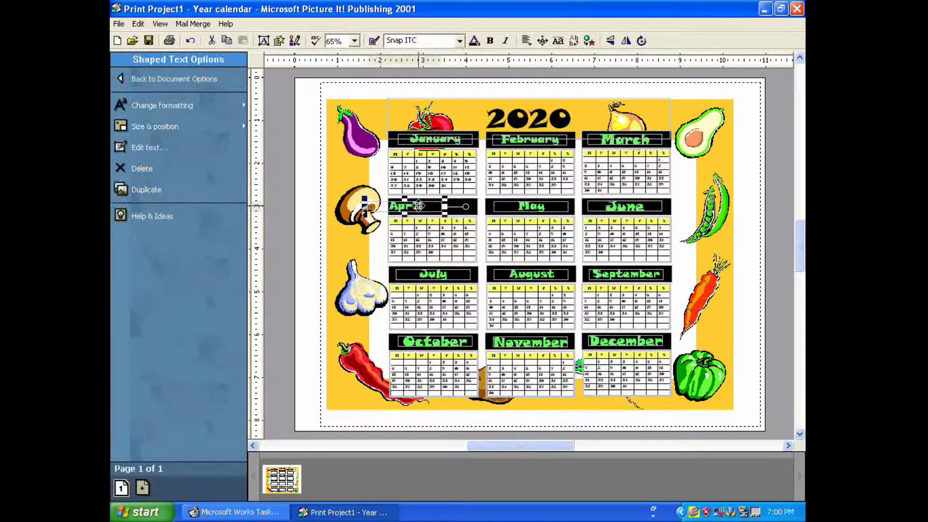
pyautogui.click(140, 148)
pyautogui.click(468, 309)
pyautogui.click(150, 126)
pyautogui.moveTo(290, 264)
pyautogui.click(435, 262)
# Change the font formatting of the April heading and shift the January calendar grid slightly.
pyautogui.click(162, 104)
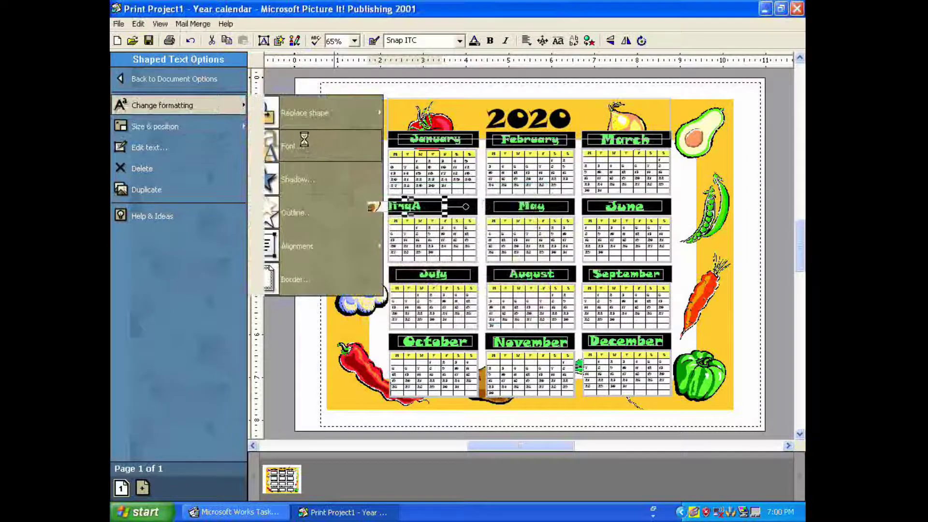
pyautogui.click(304, 144)
pyautogui.click(329, 198)
pyautogui.click(514, 399)
pyautogui.moveTo(426, 175); pyautogui.dragTo(417, 179)
# Close Picture It! Publishing without saving the changes to the calendar project.
pyautogui.click(797, 8)
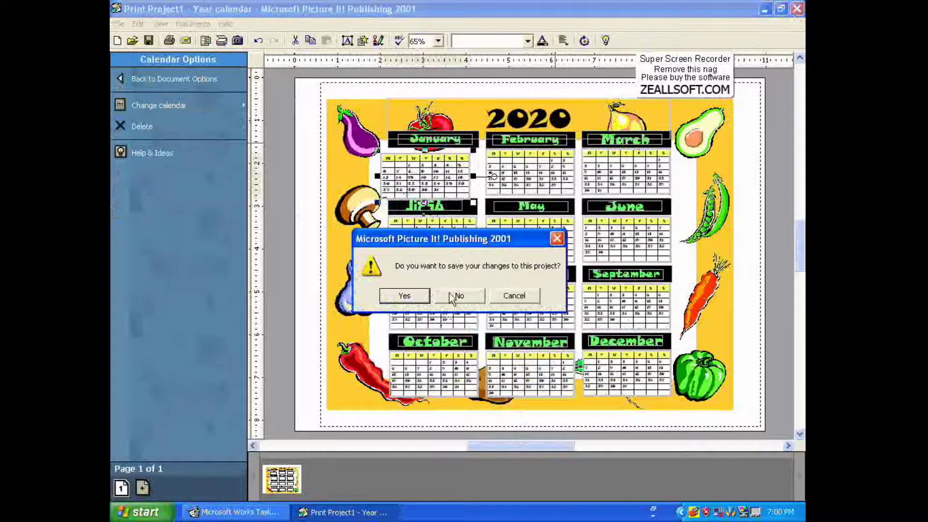
pyautogui.click(456, 294)
# Launch Microsoft AutoRoute and accept its End User License Agreement.
pyautogui.click(140, 512)
pyautogui.click(169, 461)
pyautogui.click(256, 468)
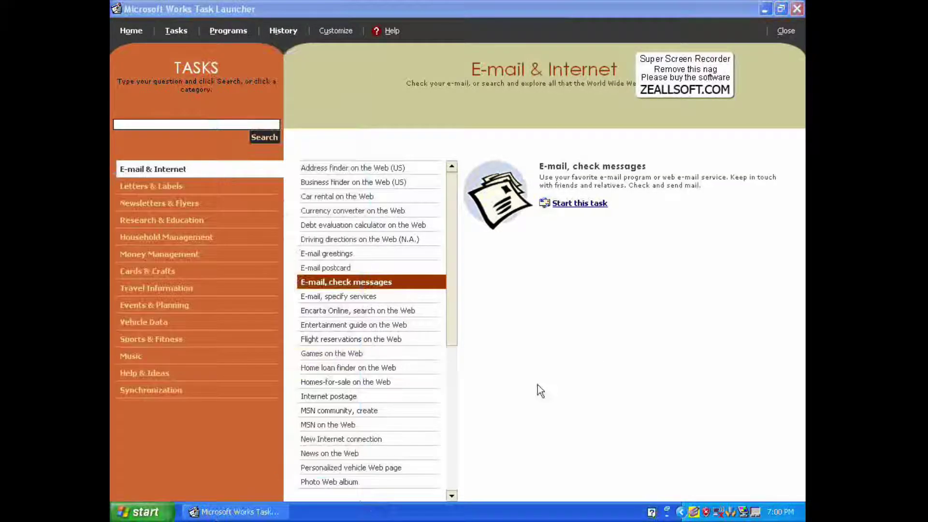
pyautogui.click(764, 9)
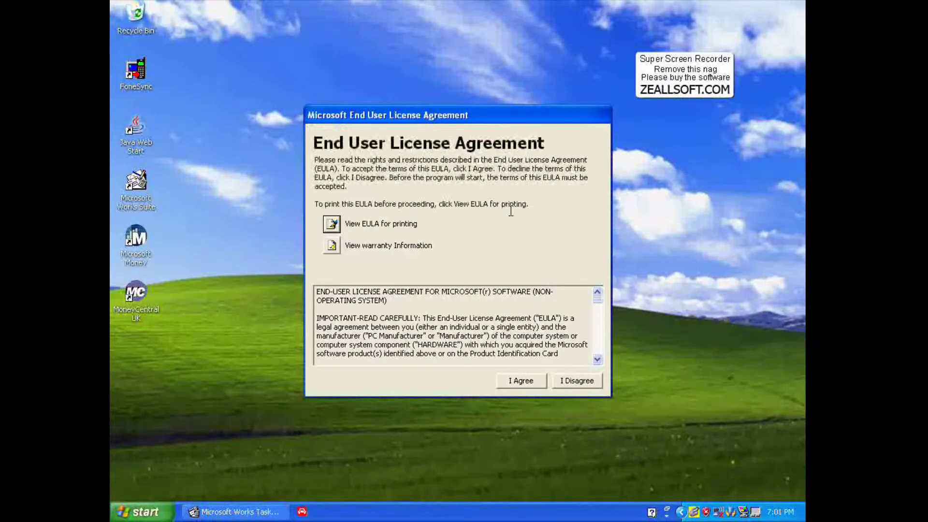
pyautogui.click(505, 382)
pyautogui.click(577, 335)
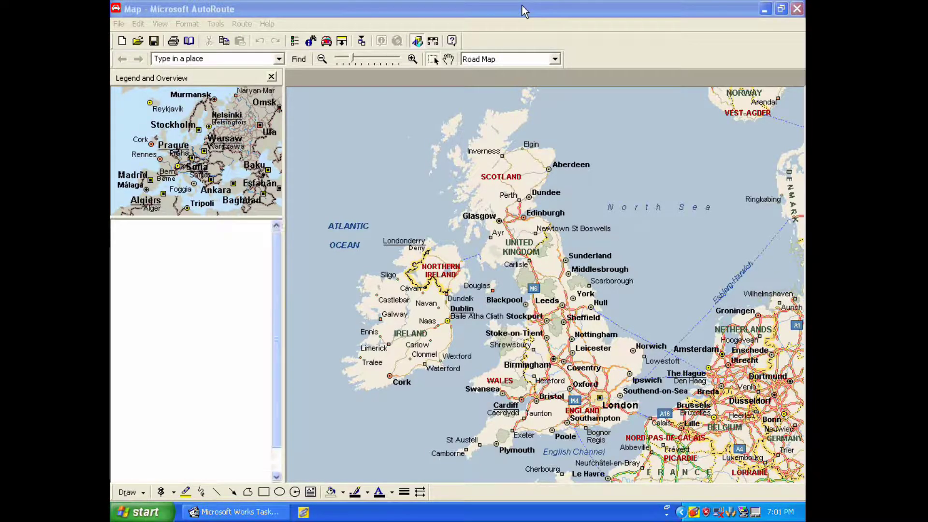
# Examine the European road map from the British Isles across Germany and Poland to Noord-Holland.
pyautogui.moveTo(550, 379); pyautogui.dragTo(400, 181)
pyautogui.moveTo(151, 131); pyautogui.dragTo(192, 163)
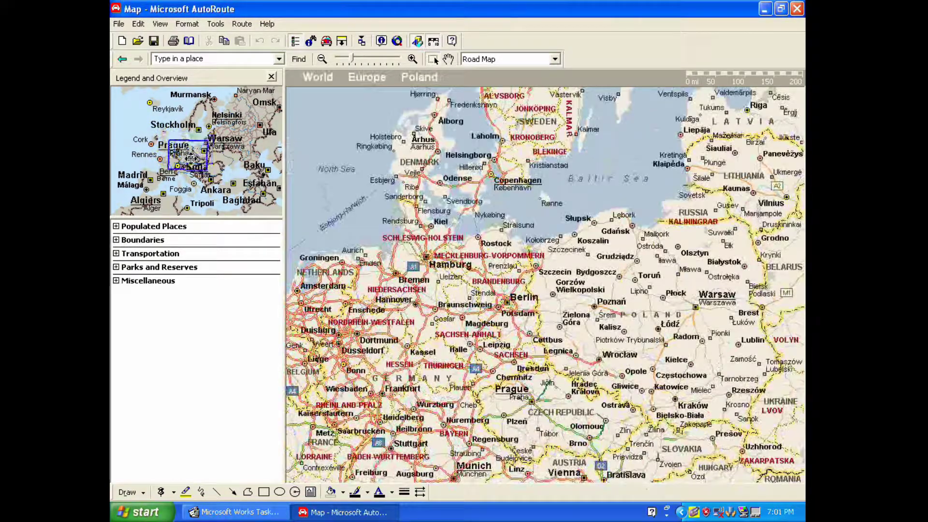
pyautogui.moveTo(584, 163); pyautogui.dragTo(331, 400)
pyautogui.click(483, 294)
pyautogui.moveTo(366, 132); pyautogui.dragTo(455, 217)
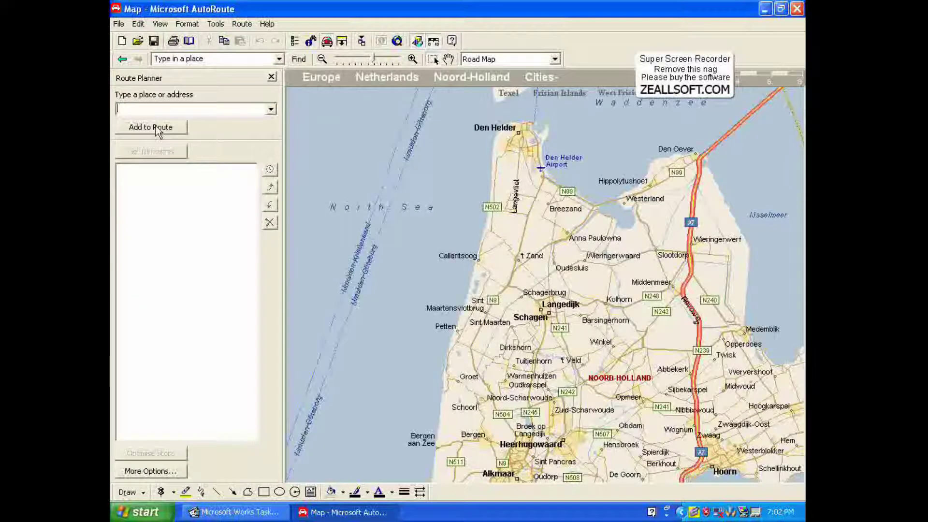
# Search for the address "london" in the United Kingdom and add the London Road match in Abridge, Romford as the first route stop.
pyautogui.click(156, 128)
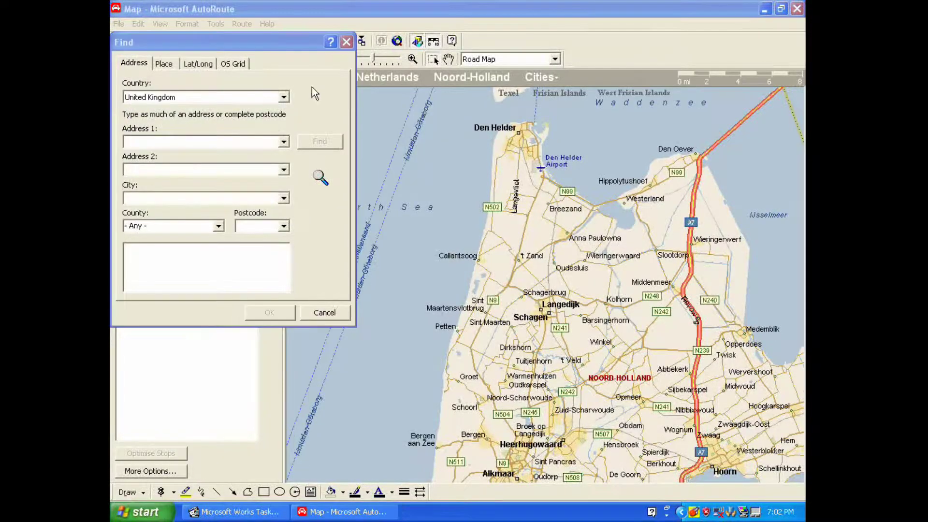
pyautogui.click(323, 313)
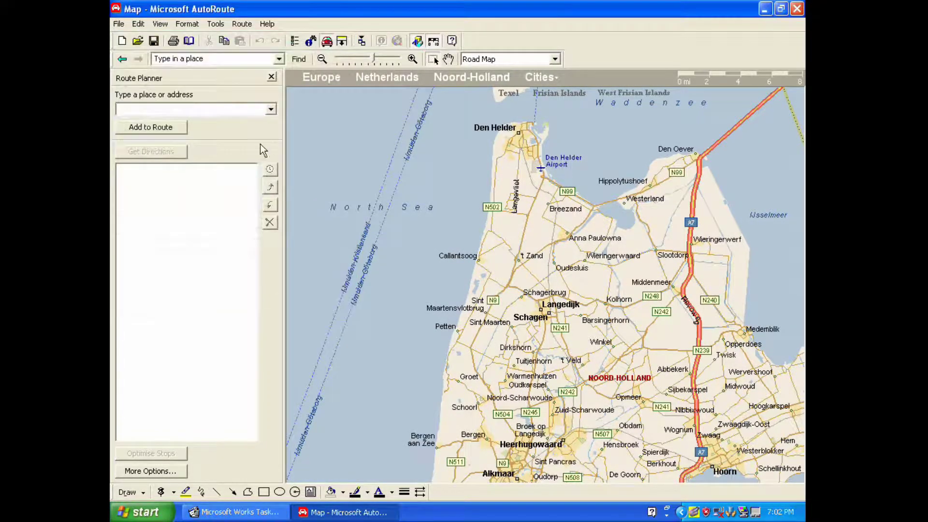
pyautogui.click(155, 126)
pyautogui.click(283, 142)
pyautogui.click(283, 142)
pyautogui.write('london')
pyautogui.press('Return')
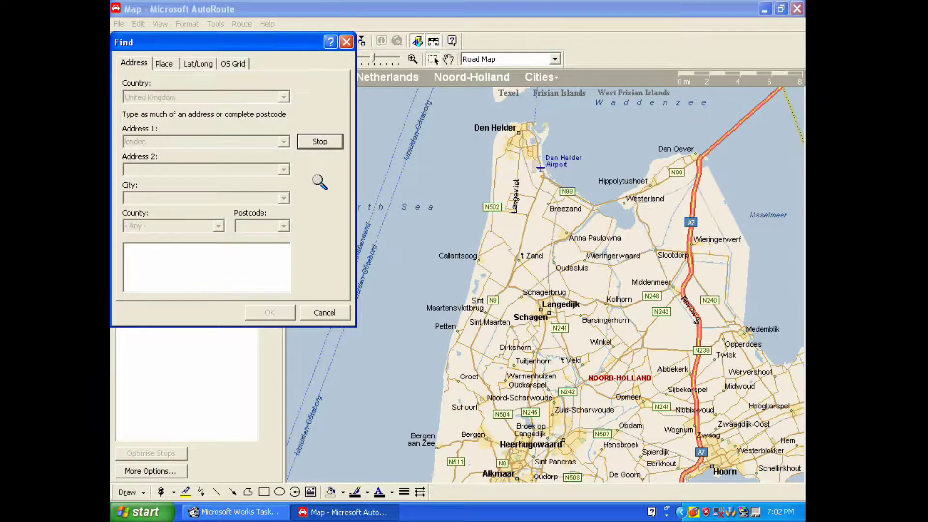
pyautogui.click(151, 272)
pyautogui.click(270, 313)
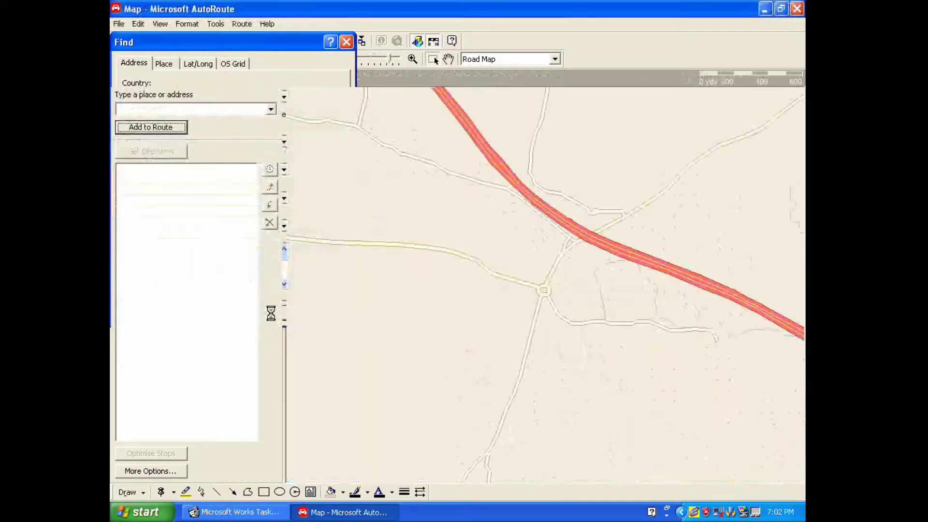
# Search for the address "hamburg" in Germany, add the Hamstraße, 47533 Kleve match as the second stop, and get the route's directions.
pyautogui.click(154, 127)
pyautogui.click(283, 97)
pyautogui.click(145, 116)
pyautogui.write('h')
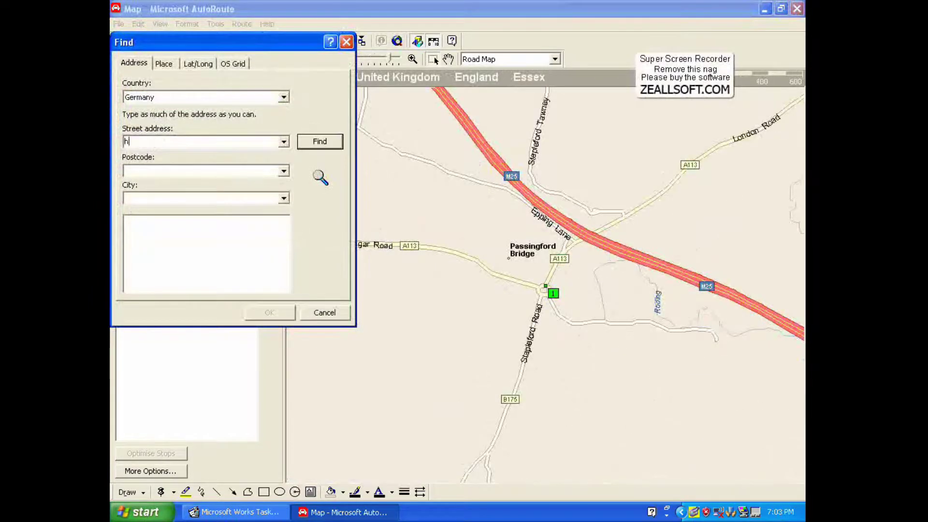
pyautogui.write('amburg')
pyautogui.click(317, 141)
pyautogui.click(197, 233)
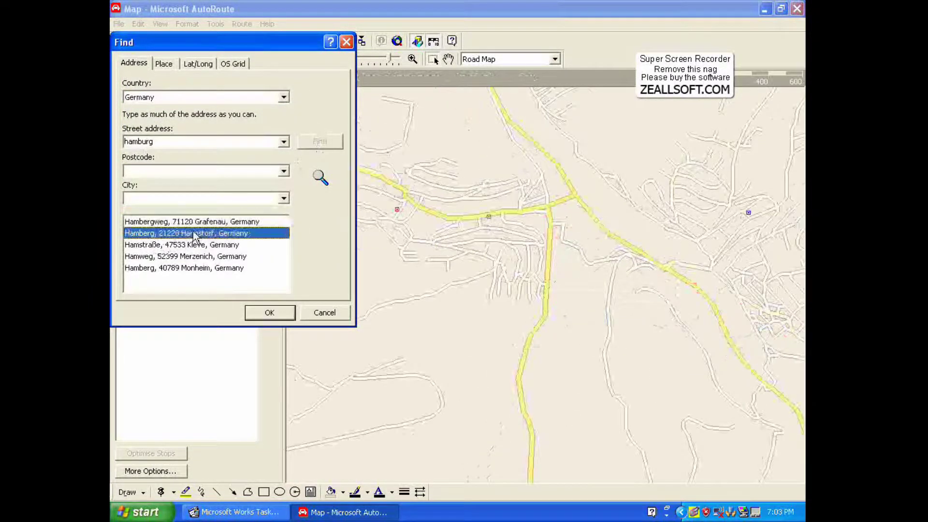
pyautogui.click(152, 244)
pyautogui.click(268, 312)
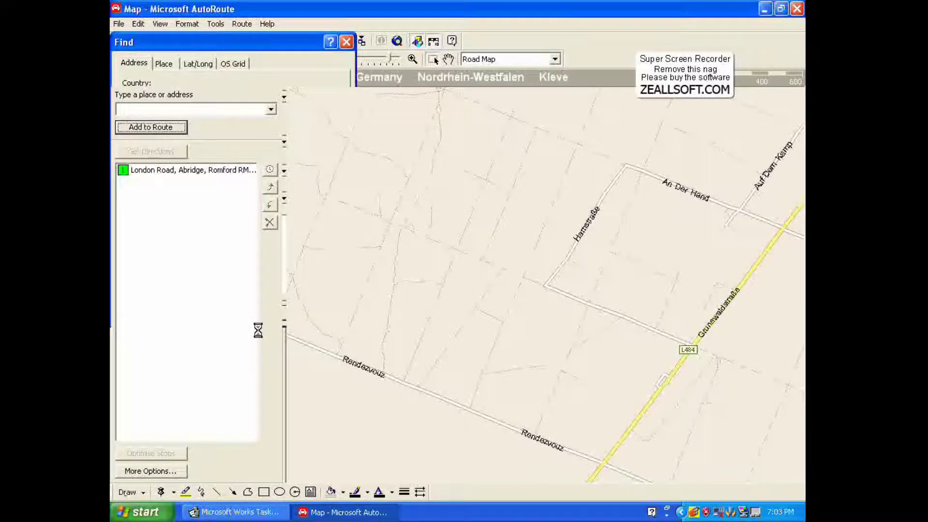
pyautogui.click(147, 153)
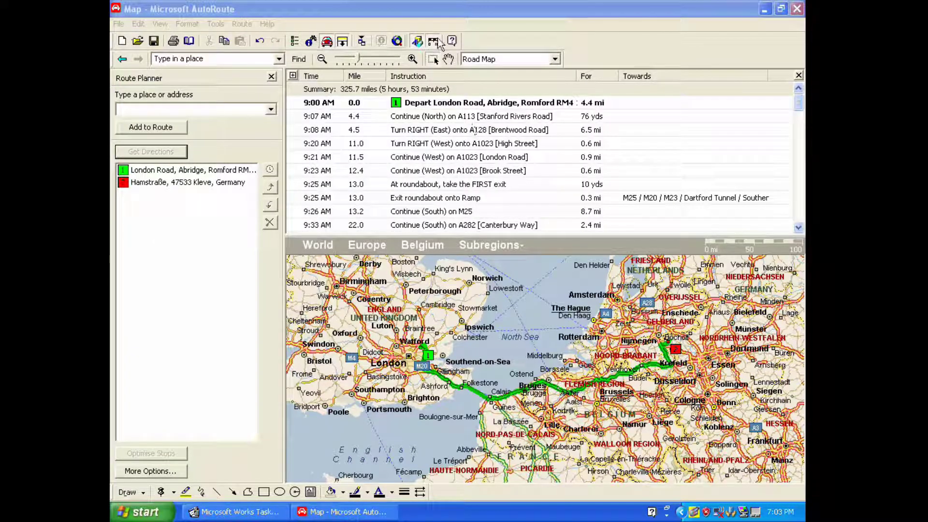
# Close AutoRoute and launch Encarta World Atlas 2001, confirming the request for its disc.
pyautogui.click(797, 9)
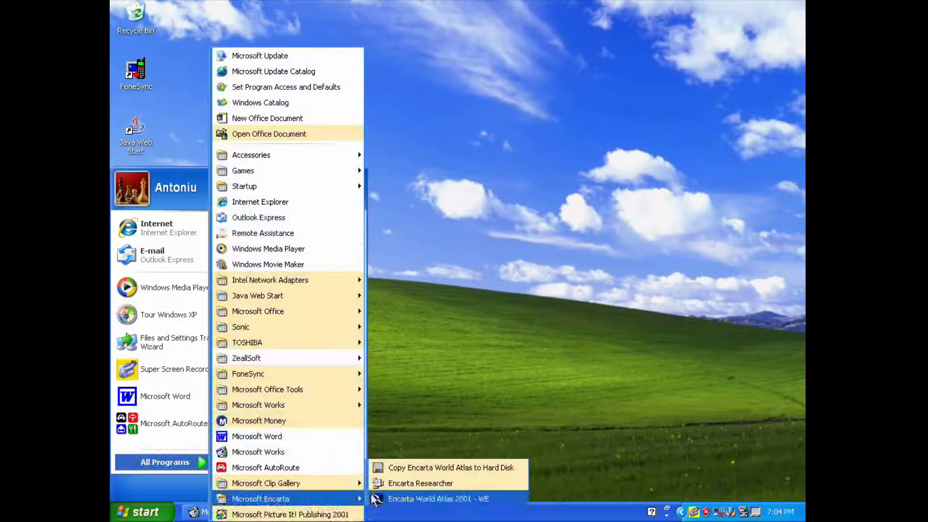
pyautogui.click(376, 499)
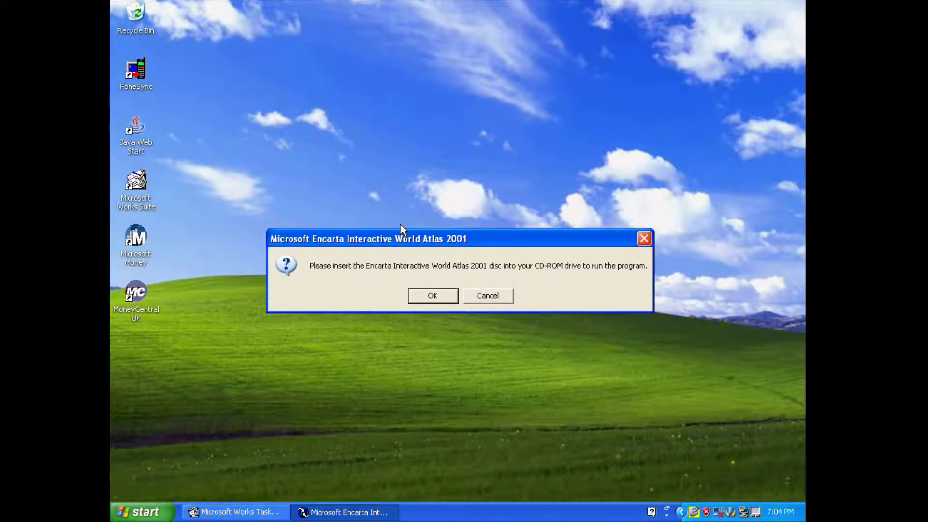
pyautogui.click(433, 297)
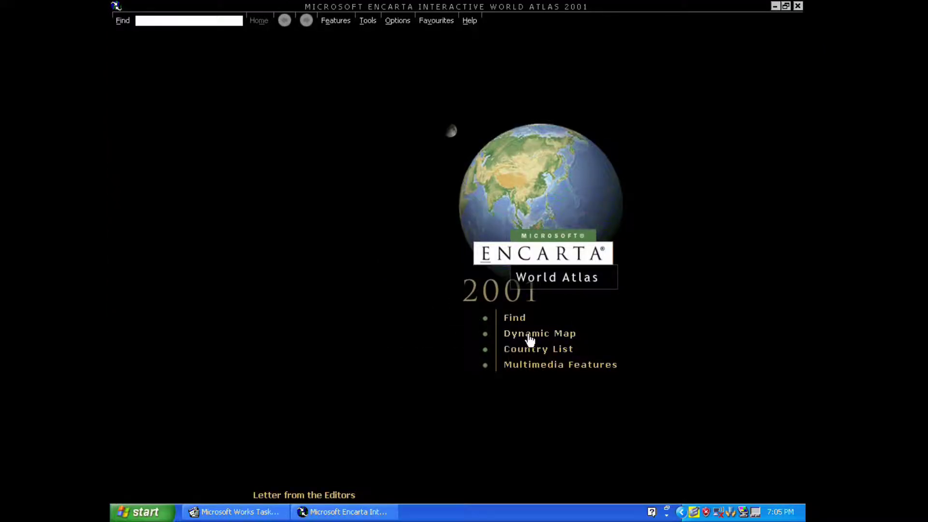
# Open the Dynamic Map and zoom in from the whole globe to the western United States.
pyautogui.click(527, 332)
pyautogui.moveTo(547, 234); pyautogui.dragTo(327, 317)
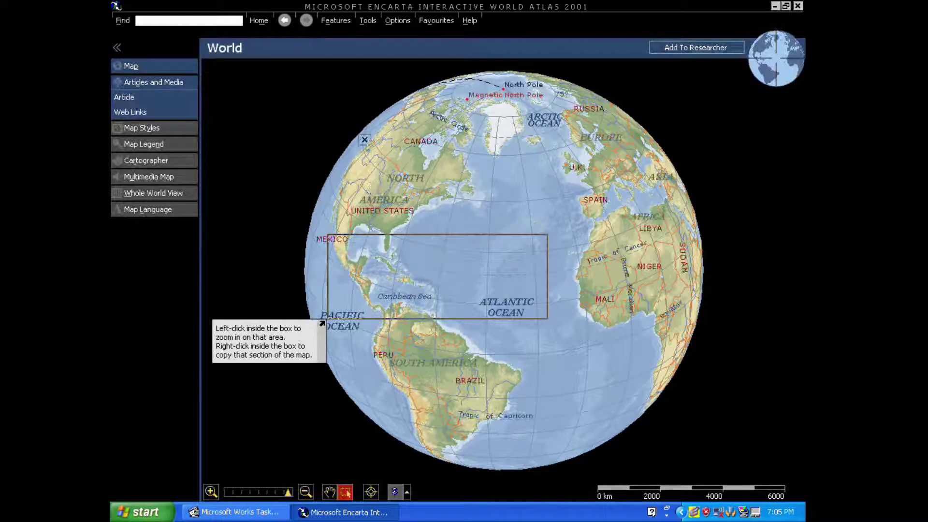
pyautogui.moveTo(364, 140); pyautogui.dragTo(444, 253)
pyautogui.click(401, 200)
pyautogui.click(401, 202)
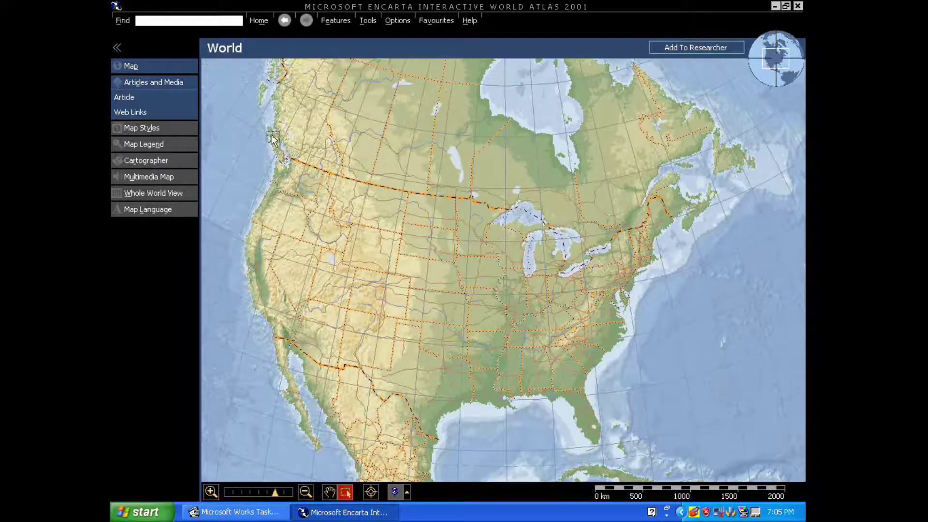
pyautogui.click(341, 238)
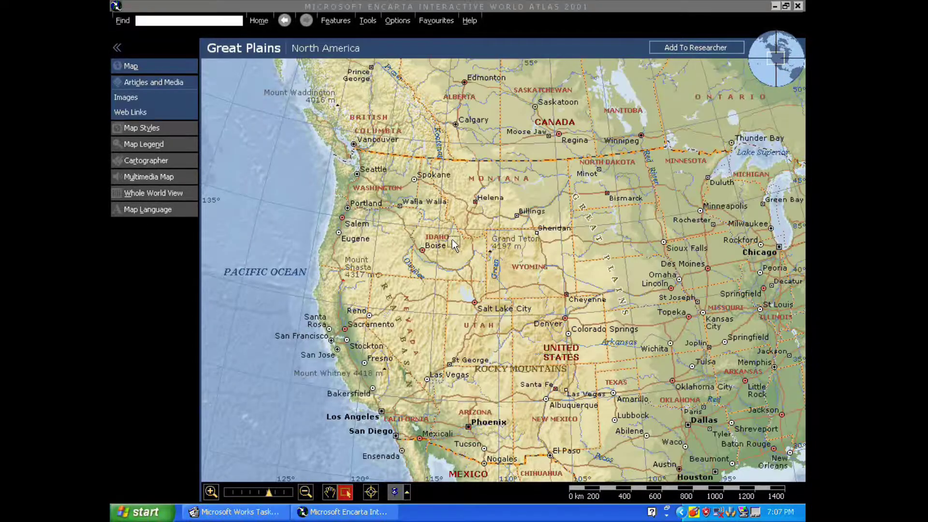
# View the Great Plains image in the atlas and switch the map style to Religions.
pyautogui.click(135, 100)
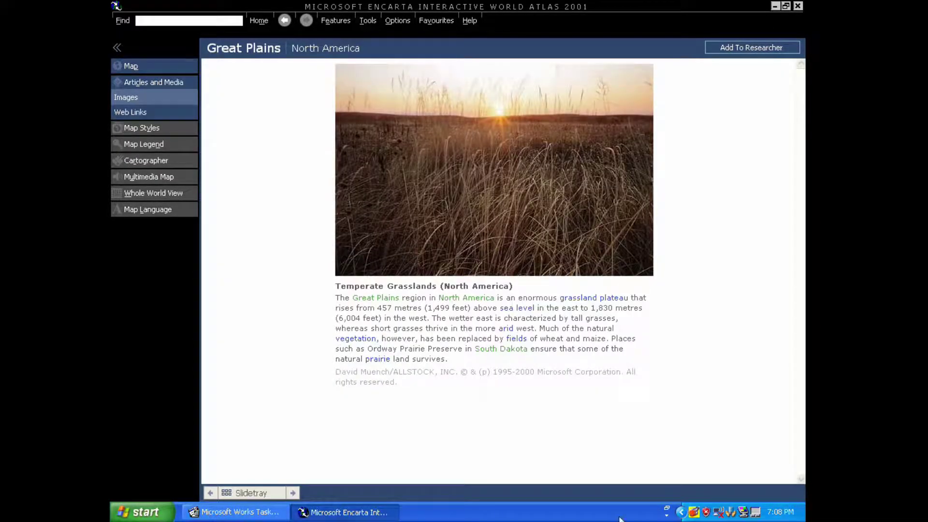
pyautogui.click(132, 81)
pyautogui.click(135, 98)
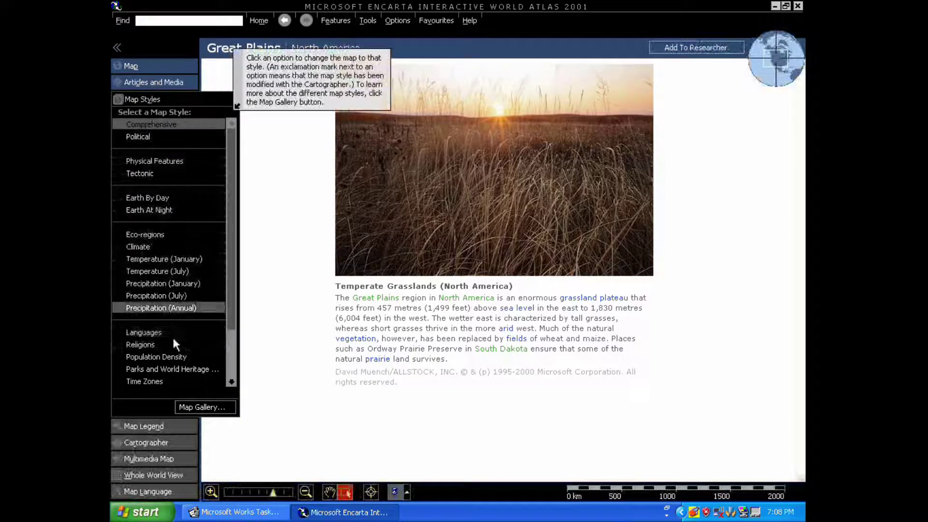
pyautogui.scroll(-4, 161, 325)
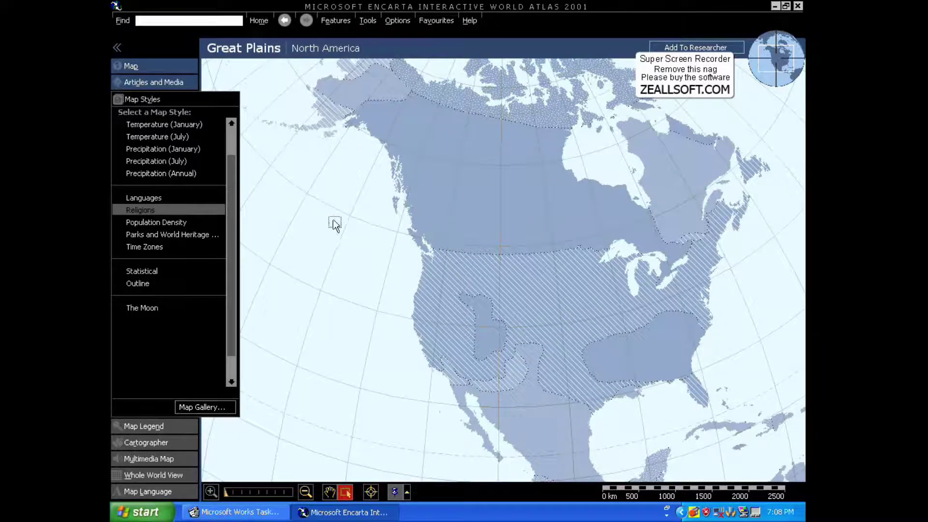
# Show the legend of religious influence for the North America map and zoom the map out.
pyautogui.click(136, 102)
pyautogui.click(127, 116)
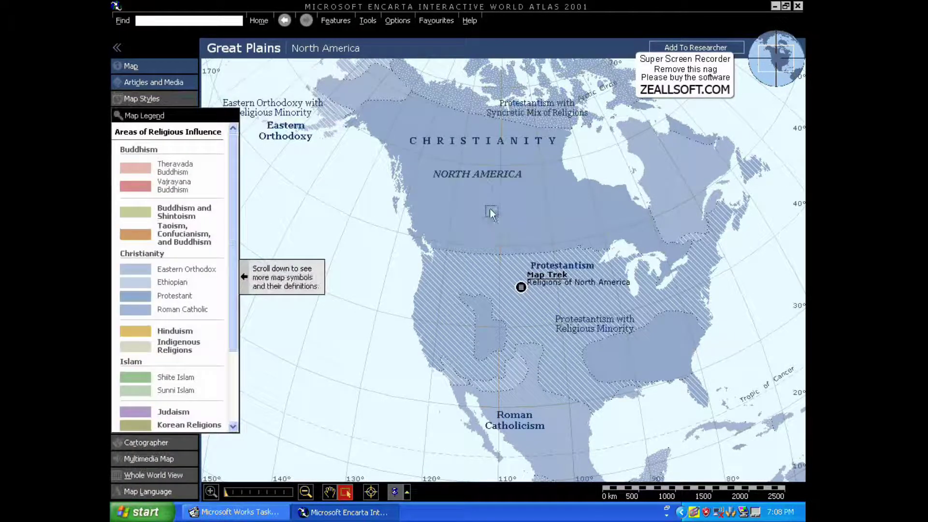
pyautogui.rightClick(550, 246)
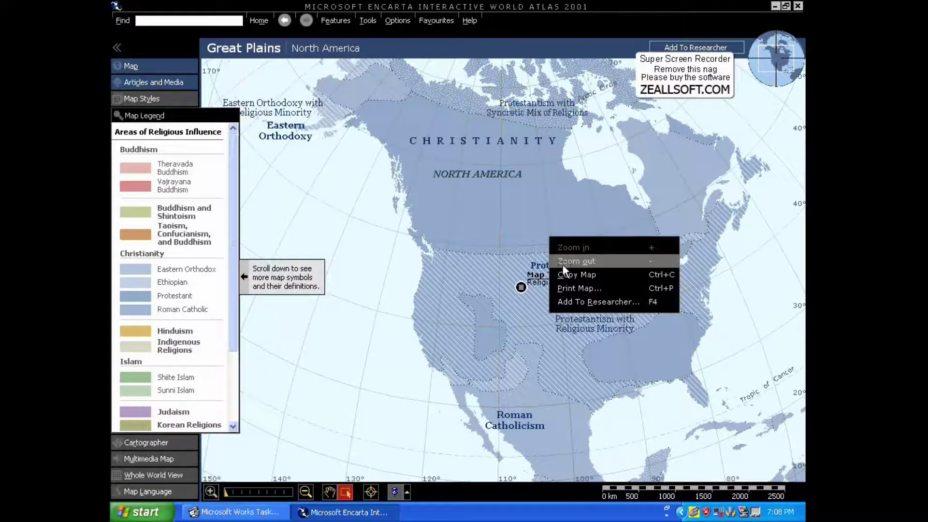
pyautogui.click(563, 265)
# Switch the map style to The Moon and zoom in on the area around Mare Vaporum.
pyautogui.click(137, 116)
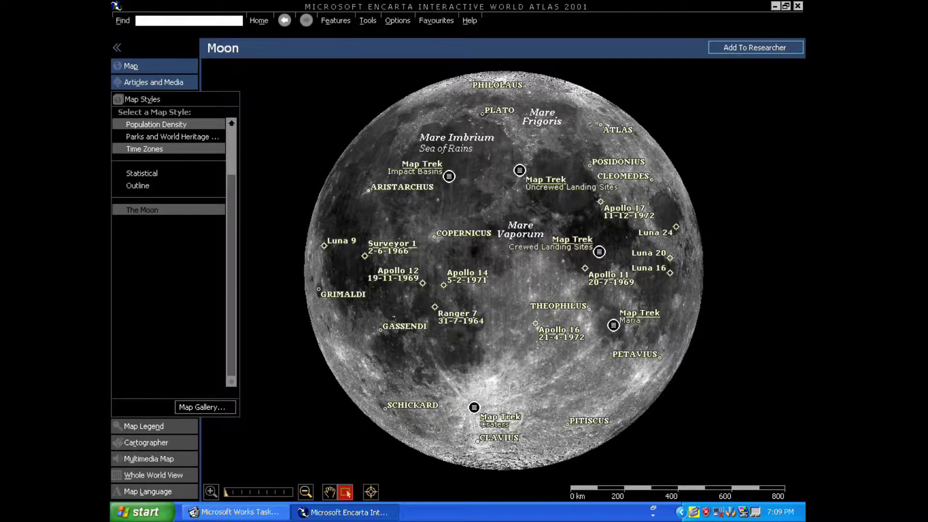
pyautogui.click(520, 232)
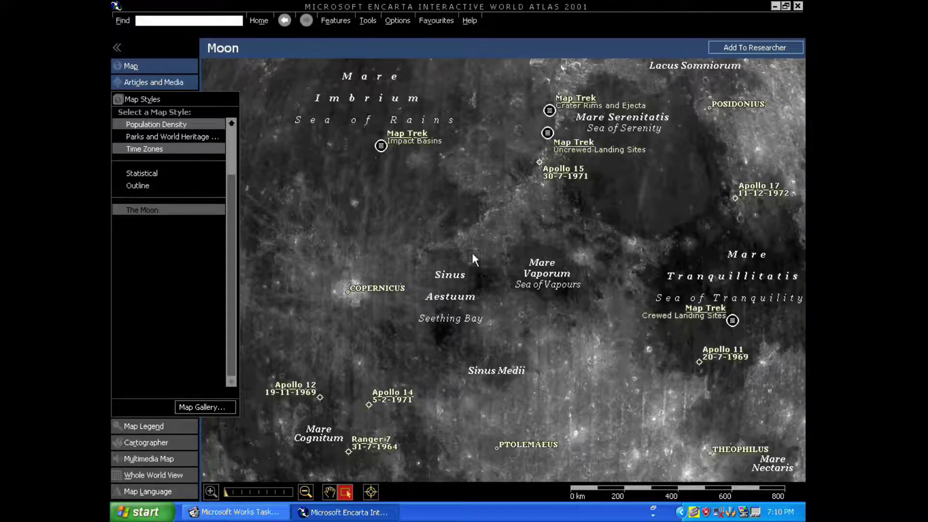
# Close the Encarta atlas and switch to the Microsoft Works Task Launcher.
pyautogui.click(798, 6)
pyautogui.click(142, 512)
pyautogui.click(164, 462)
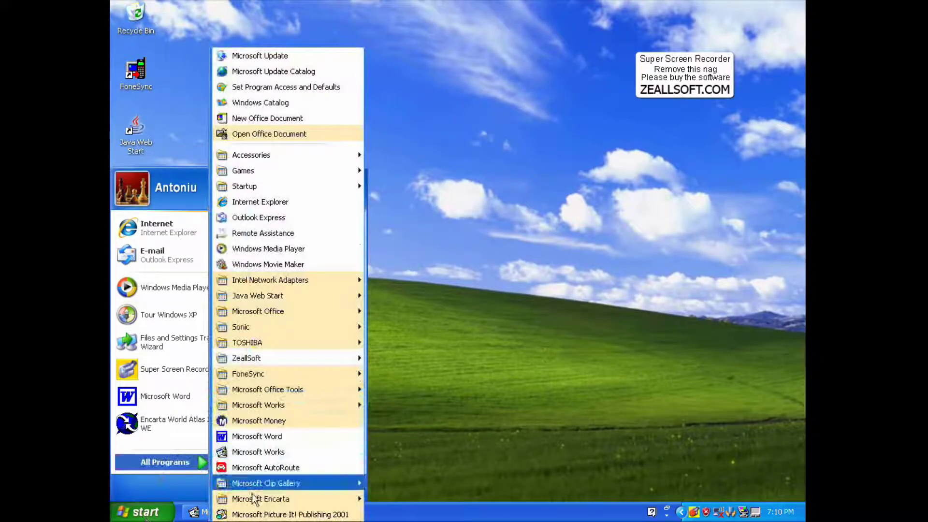
pyautogui.click(549, 214)
pyautogui.click(196, 512)
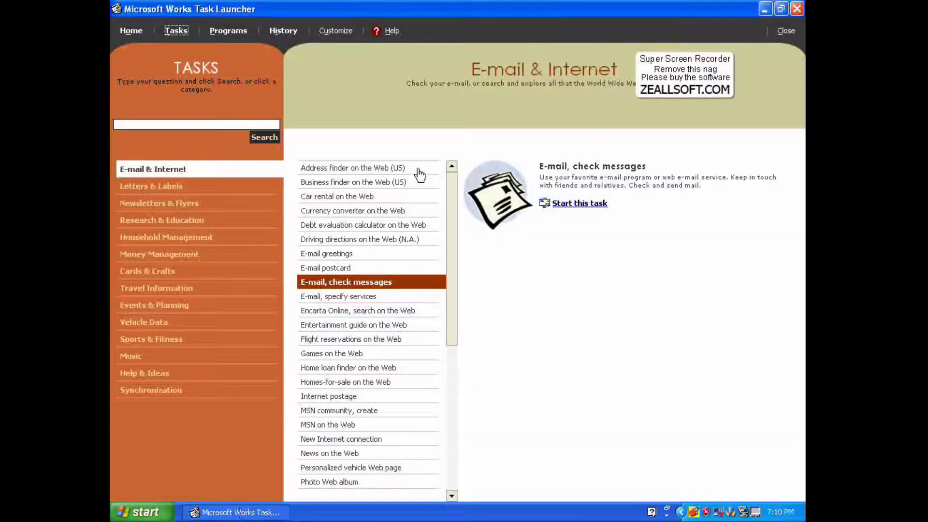
# Browse the Letters & Labels tasks and start the Letters task.
pyautogui.click(144, 189)
pyautogui.click(317, 171)
pyautogui.click(319, 183)
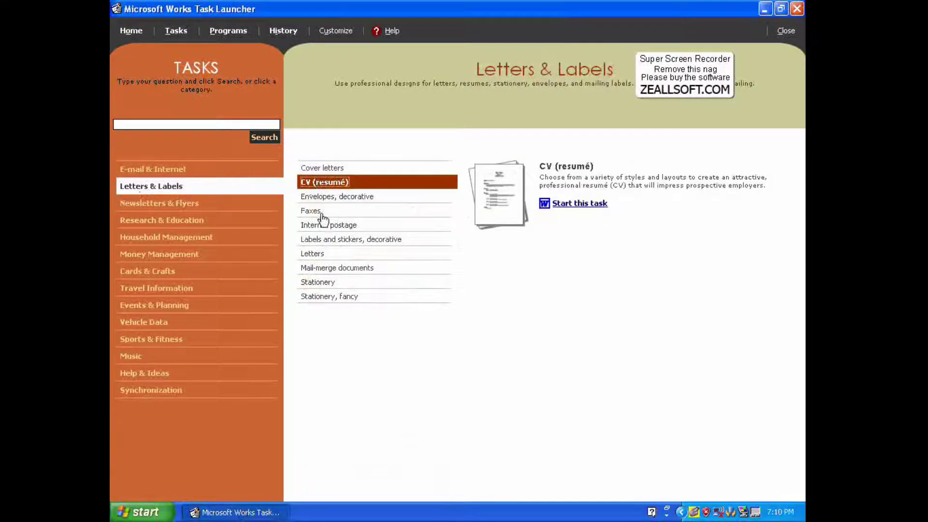
pyautogui.click(310, 213)
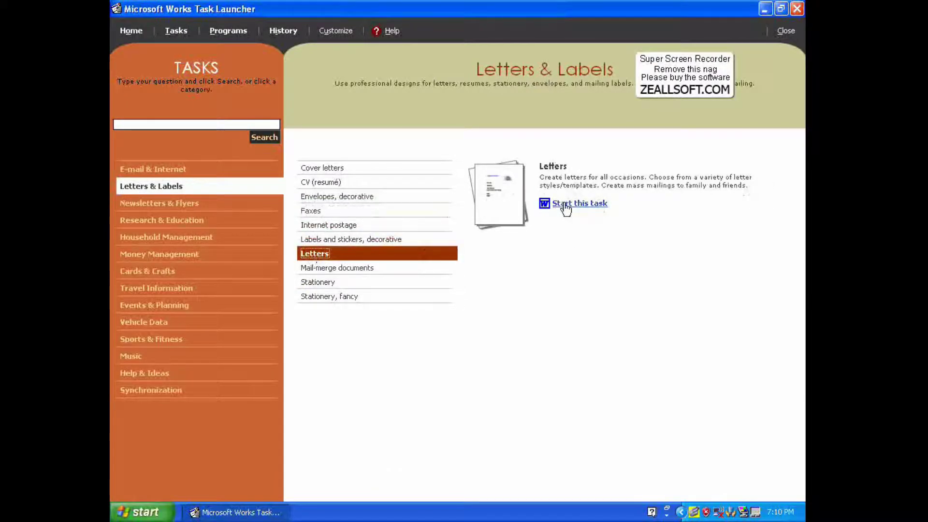
pyautogui.click(571, 211)
# Keep the Flush Left layout and fill in the letterhead with the sender's name and filler text for the return address.
pyautogui.click(507, 213)
pyautogui.click(545, 392)
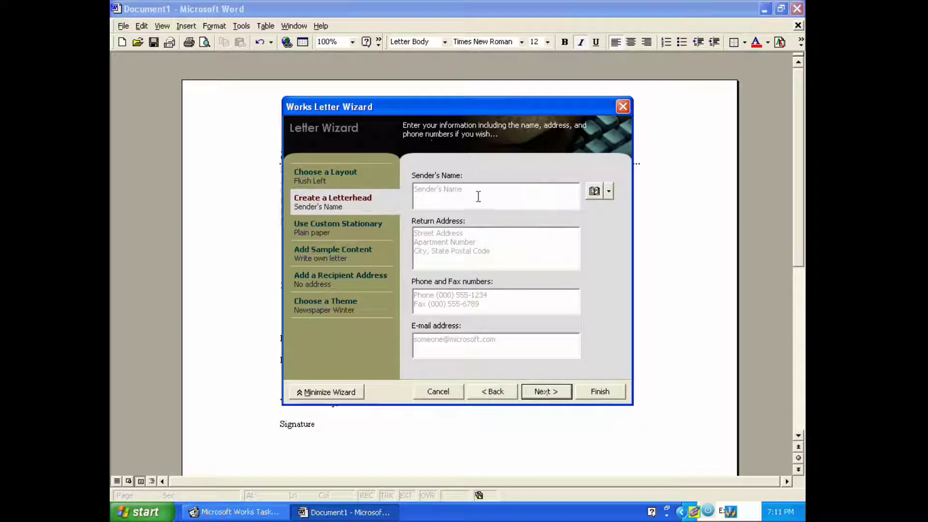
pyautogui.write('Antoniu')
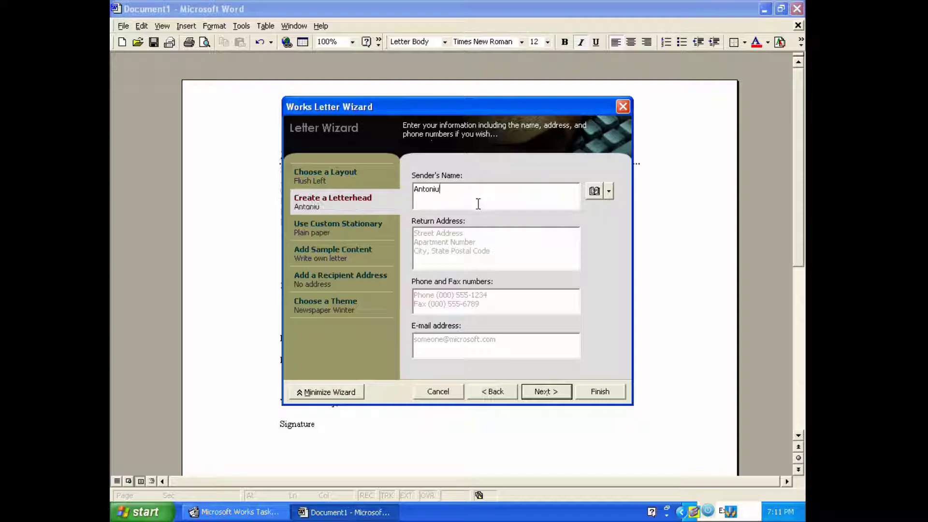
pyautogui.click(487, 266)
pyautogui.write('fghfgdf')
# Keep plain paper, use the sample text for the letter content, and include a recipient address.
pyautogui.click(378, 225)
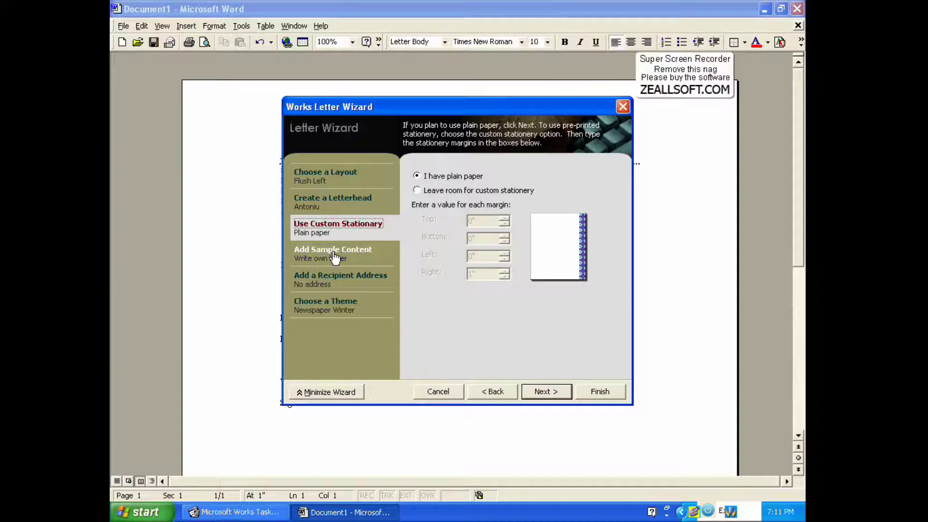
pyautogui.click(335, 256)
pyautogui.moveTo(439, 103); pyautogui.dragTo(452, 105)
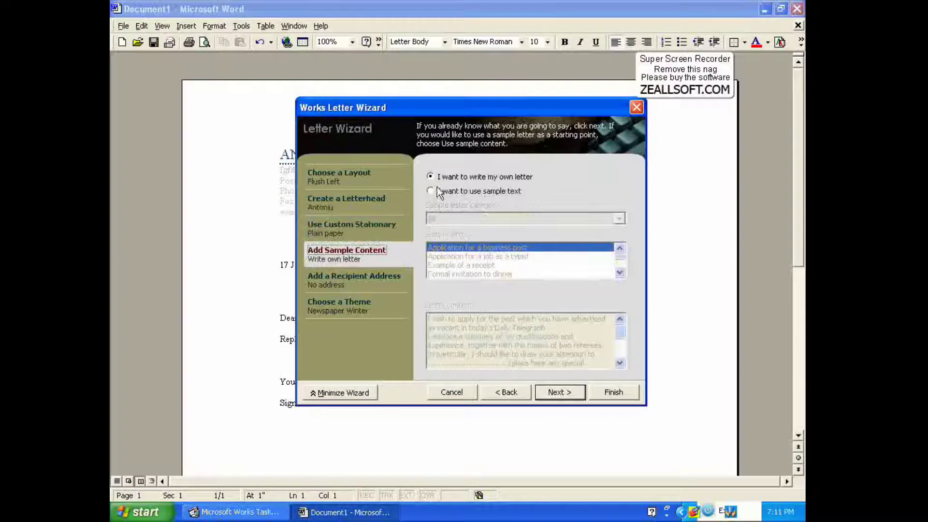
pyautogui.click(352, 282)
pyautogui.click(352, 253)
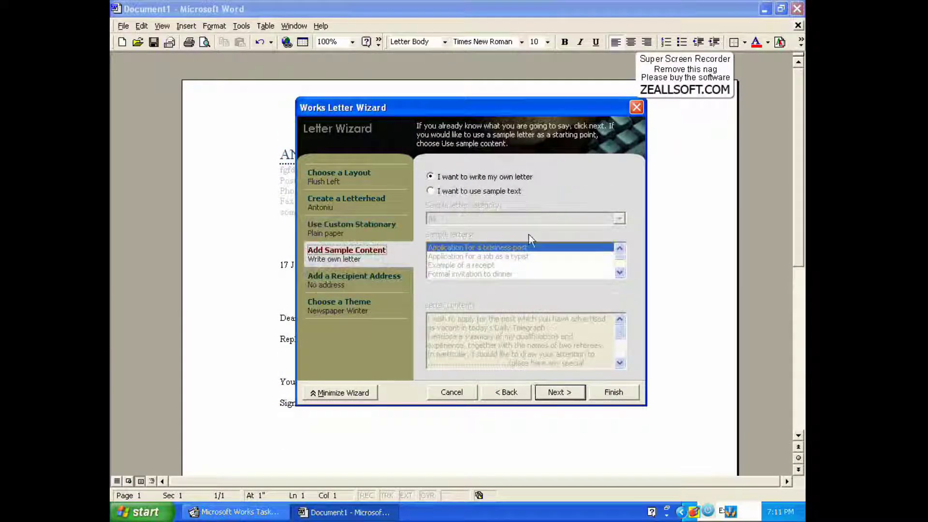
pyautogui.click(440, 190)
pyautogui.click(361, 277)
pyautogui.click(430, 190)
# Set the letter's theme to Engraved Autumn and finish the Letter Wizard.
pyautogui.click(357, 306)
pyautogui.moveTo(488, 331); pyautogui.dragTo(514, 331)
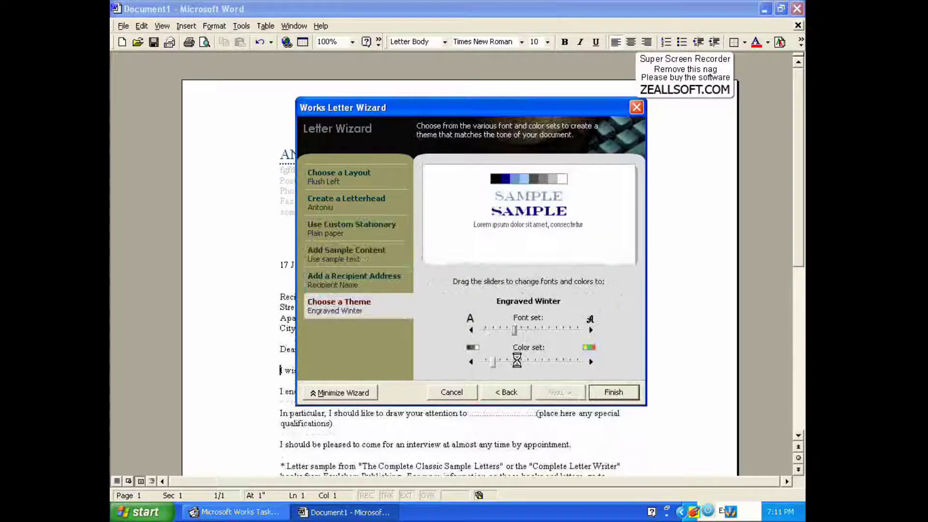
pyautogui.click(516, 361)
pyautogui.click(534, 362)
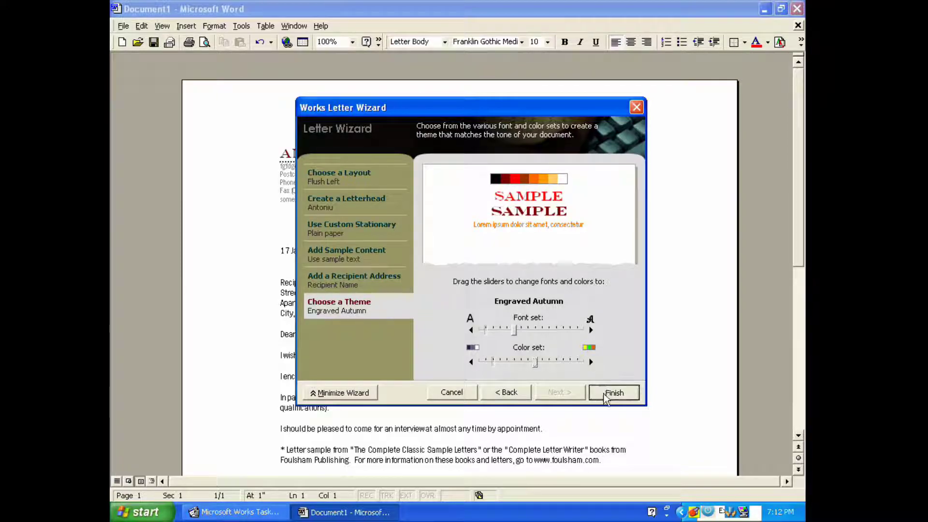
pyautogui.click(603, 392)
# Look through the generated letter and close it without saving.
pyautogui.scroll(-3, 619, 315)
pyautogui.scroll(5, 522, 334)
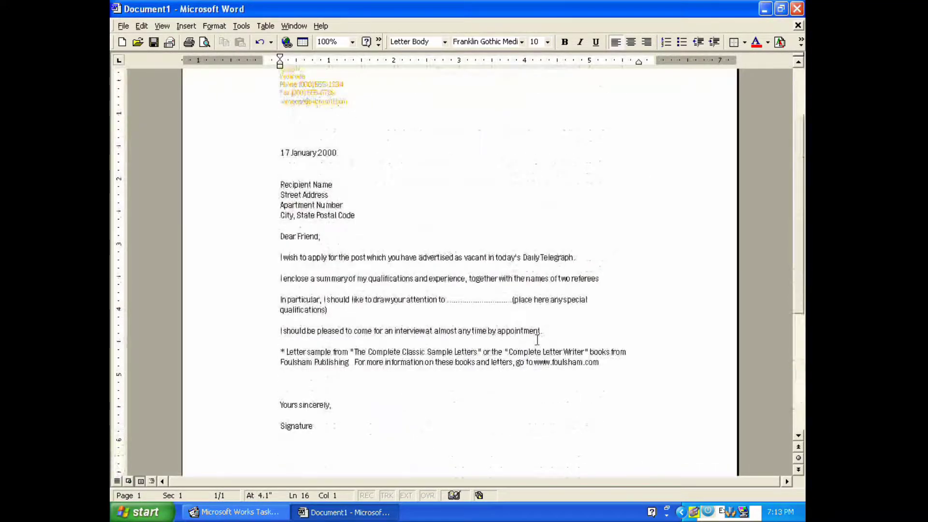
pyautogui.click(798, 25)
pyautogui.click(458, 306)
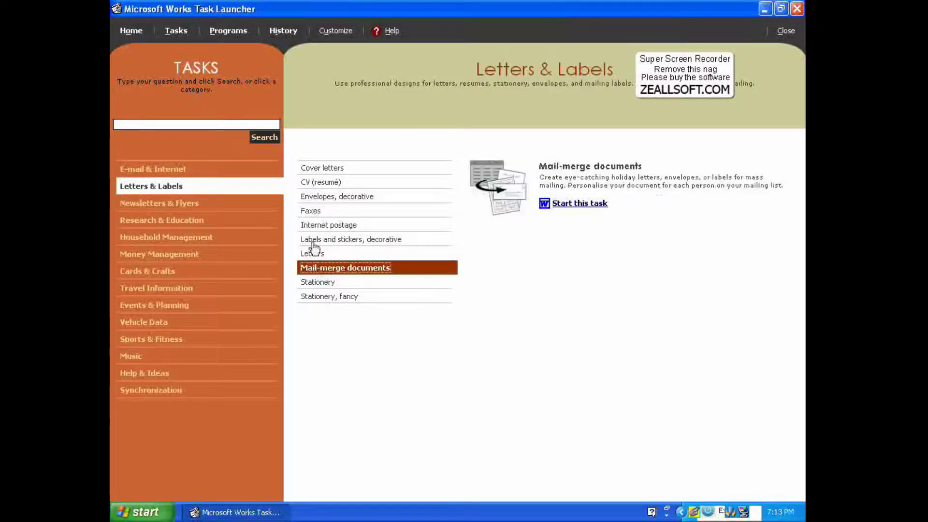
# Start the "Flyers and brochures, decorative" task from Newsletters & Flyers and close the newsletter project without saving.
pyautogui.click(138, 205)
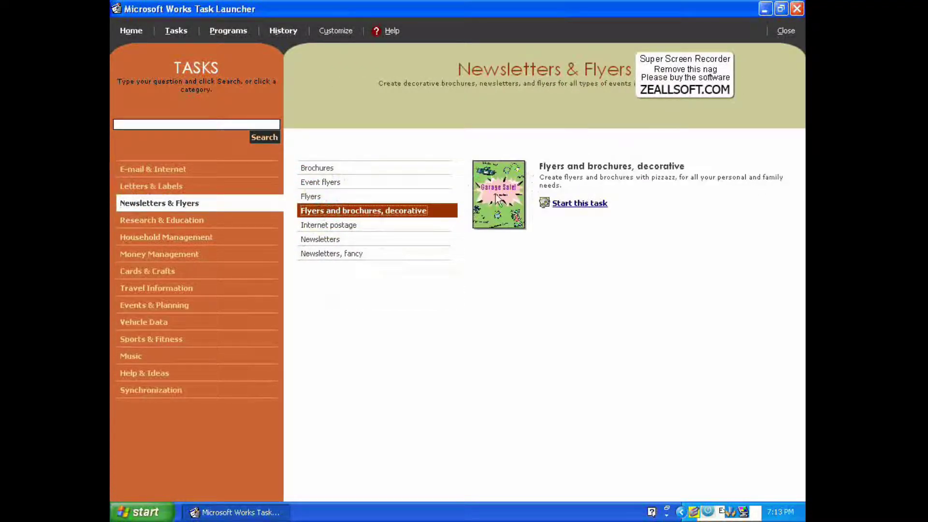
pyautogui.click(575, 202)
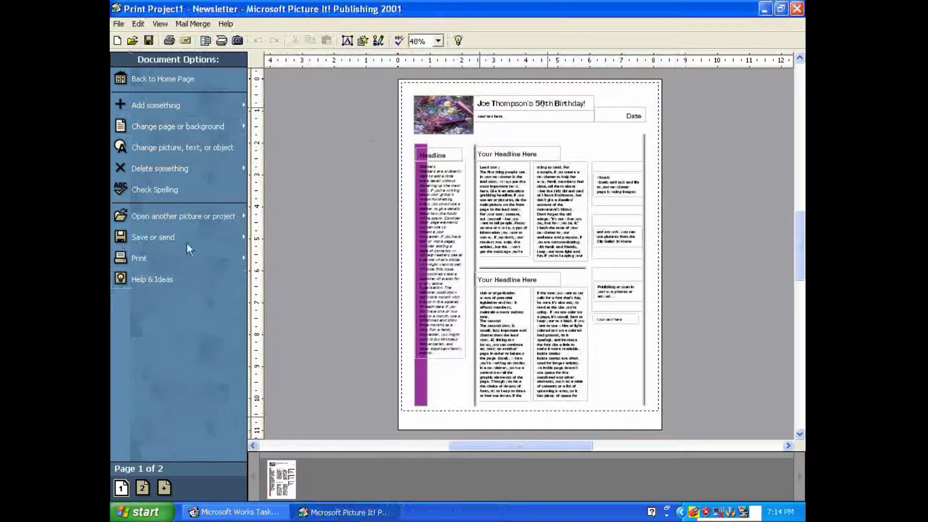
pyautogui.click(467, 296)
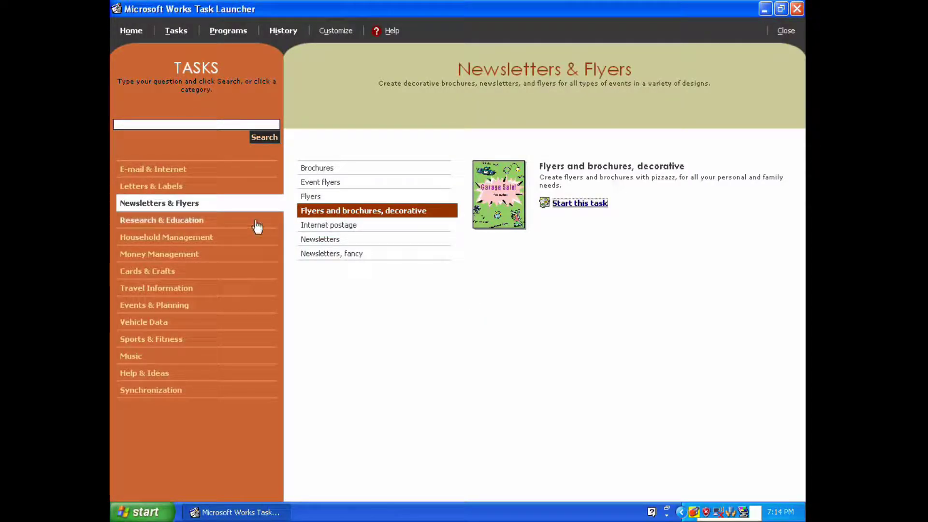
# Start the Country Information task from the Research & Education category.
pyautogui.click(140, 221)
pyautogui.click(319, 210)
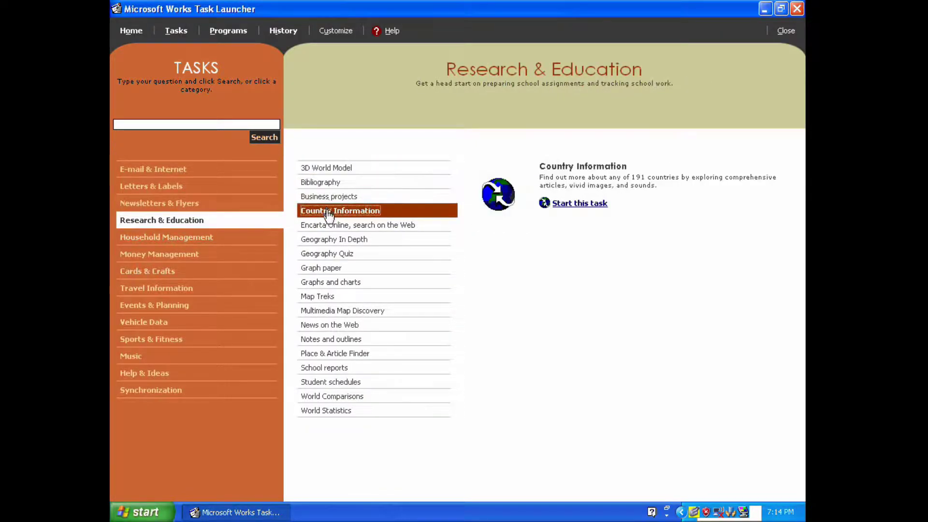
pyautogui.click(592, 205)
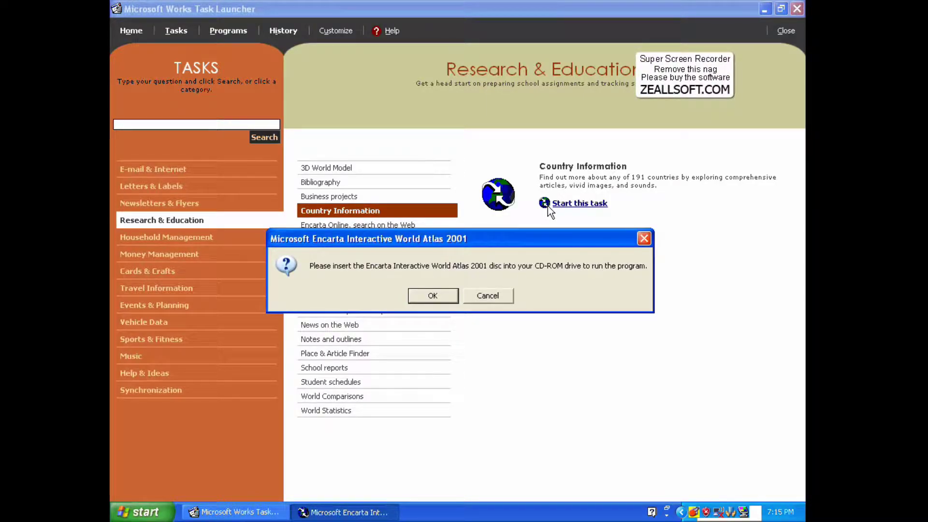
# Restart the Country Information task from Research & Education and accept the disc prompt to open the Encarta World Atlas.
pyautogui.click(429, 298)
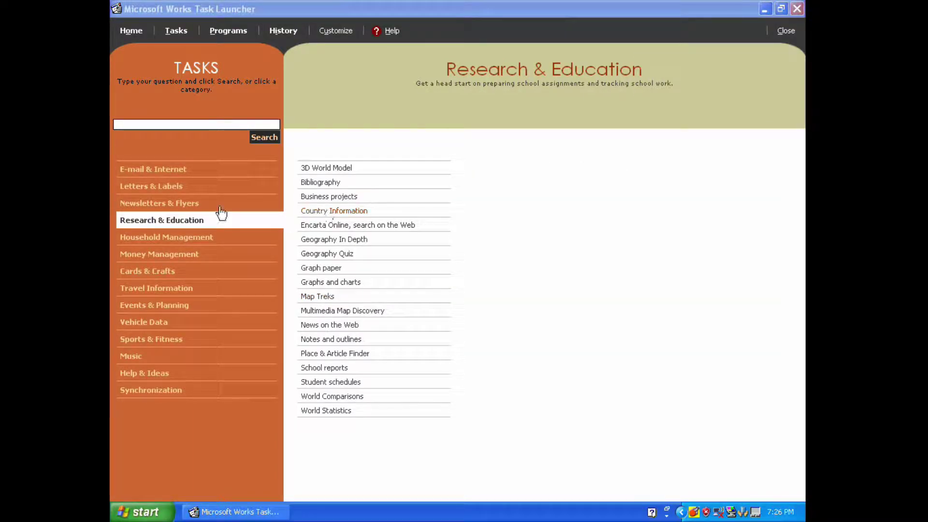
pyautogui.click(193, 203)
pyautogui.click(232, 219)
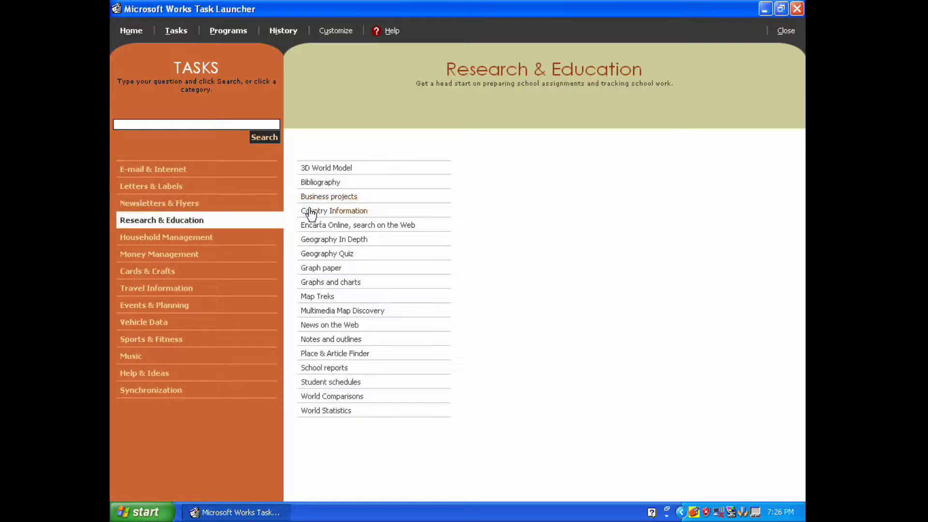
pyautogui.click(311, 213)
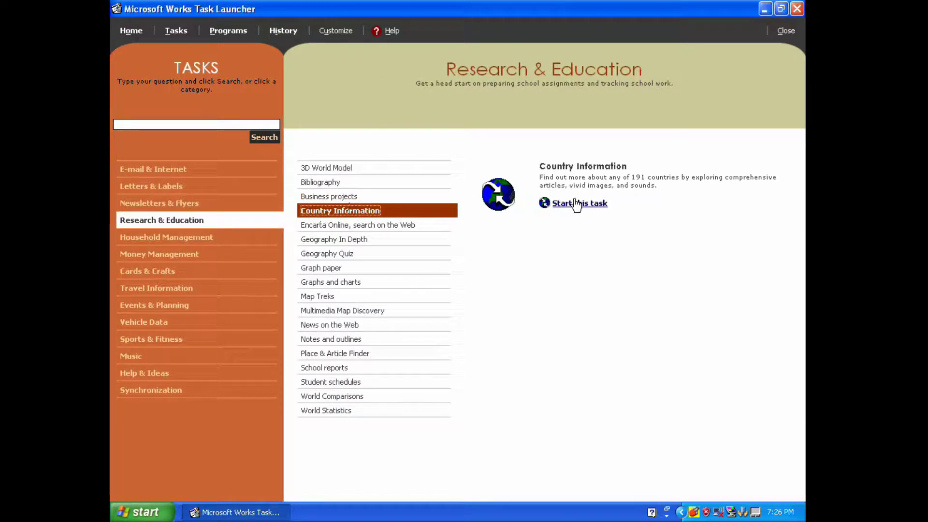
pyautogui.click(541, 202)
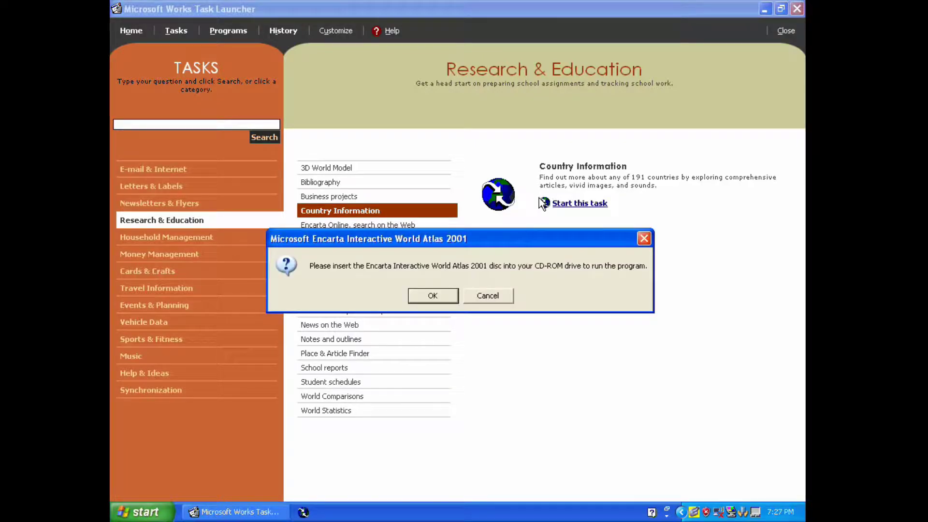
pyautogui.click(420, 296)
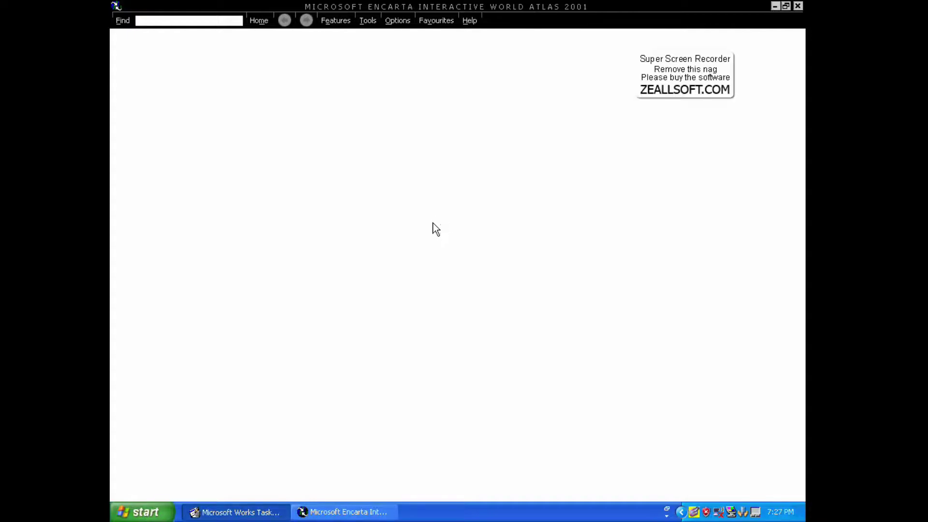
# Open Romania from the country list and read through the Infrastructure section of its Society articles.
pyautogui.scroll(-15, 539, 183)
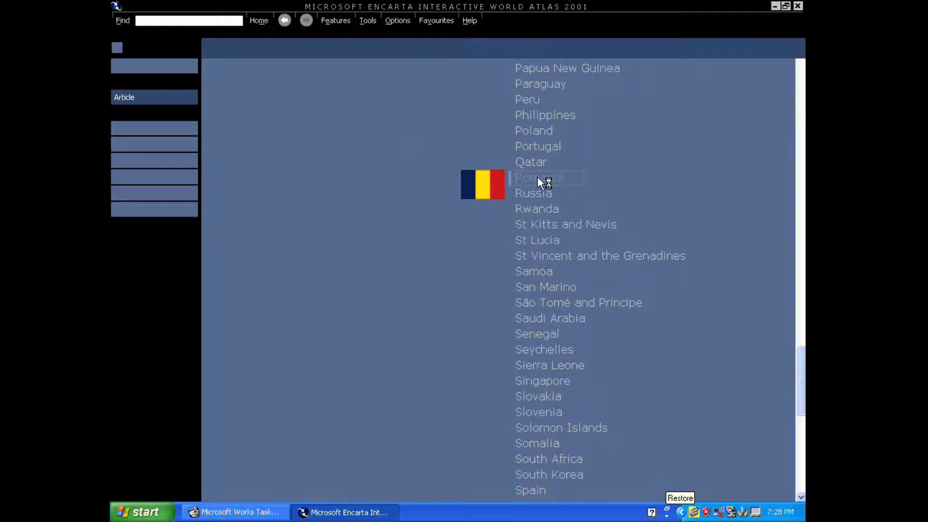
pyautogui.click(537, 178)
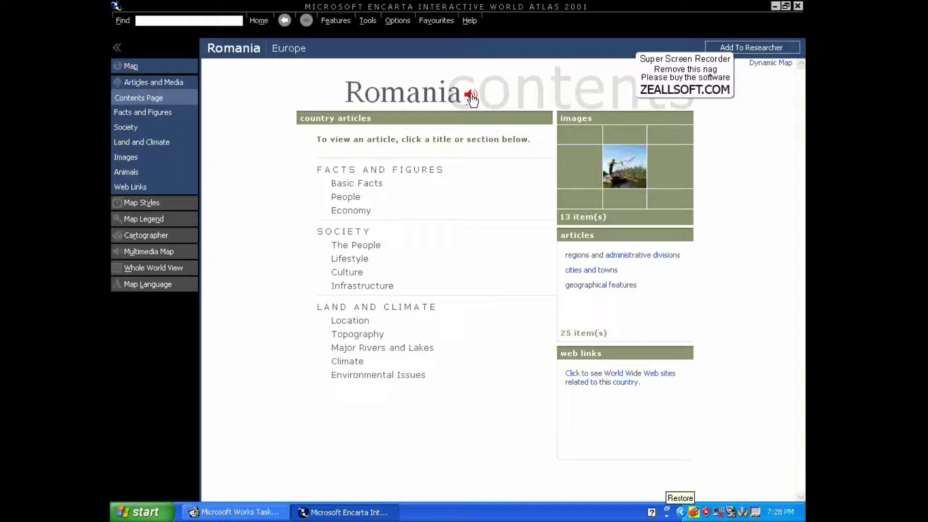
pyautogui.click(359, 287)
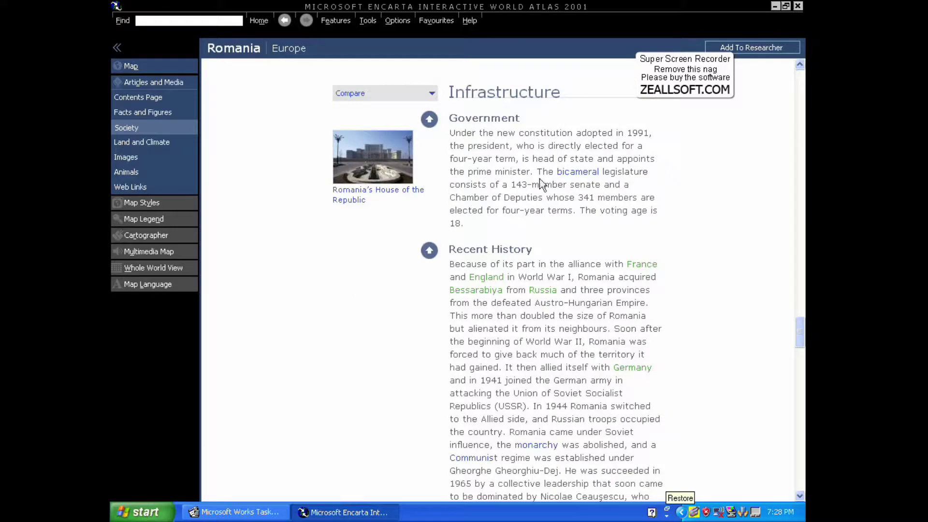
pyautogui.scroll(-9, 514, 186)
pyautogui.scroll(14, 449, 235)
pyautogui.scroll(3, 449, 235)
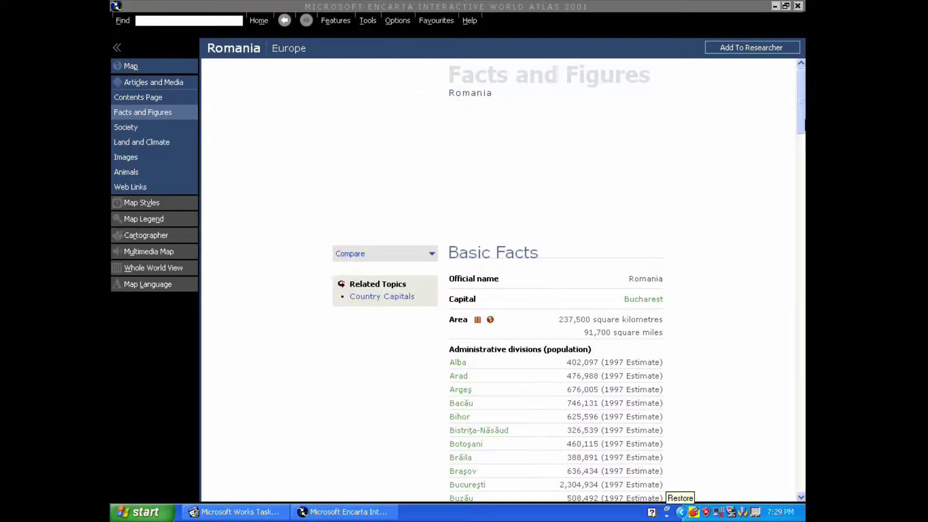
# Open the Iaşi map from the administrative divisions in Romania's Facts and Figures, and close the atlas after viewing it.
pyautogui.scroll(-5, 507, 202)
pyautogui.scroll(2, 460, 242)
pyautogui.scroll(-3, 475, 355)
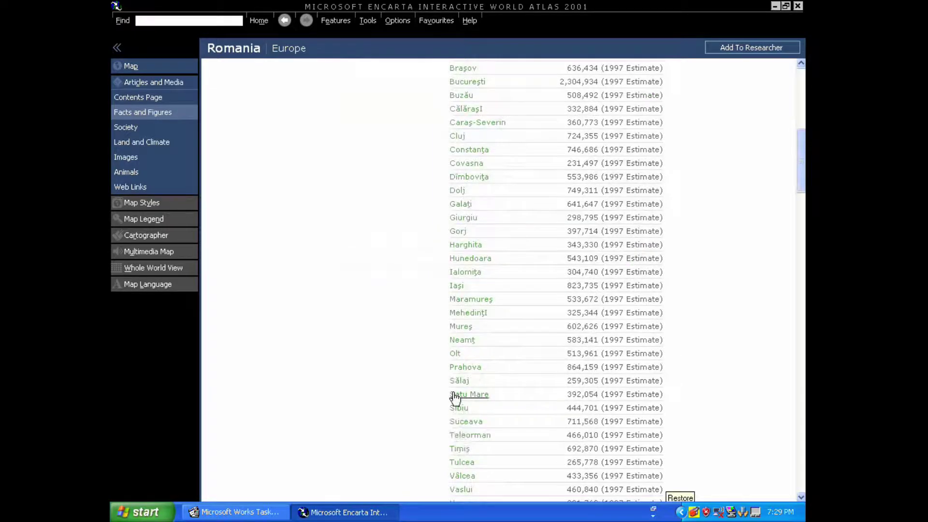
pyautogui.click(456, 286)
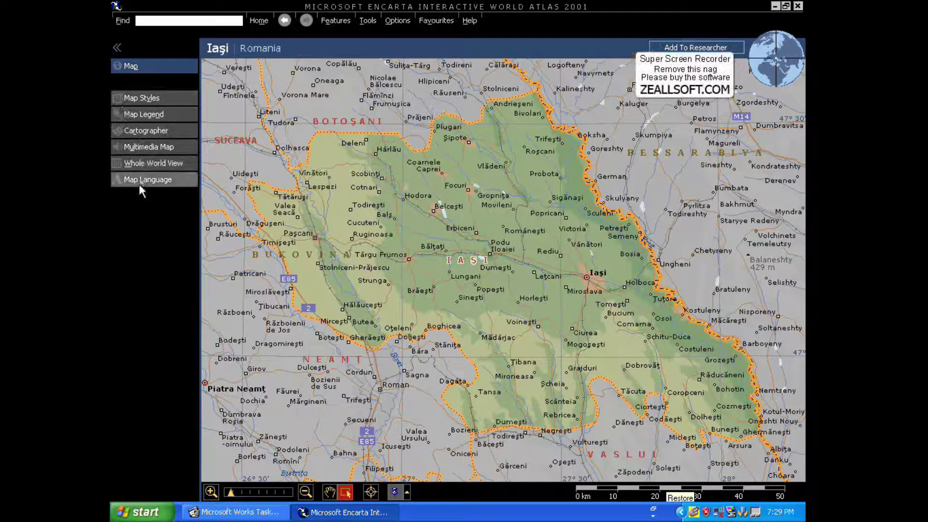
pyautogui.click(798, 6)
# Start the Geography Quiz task and begin a quiz at the Navigator (easiest) level with the player's name entered.
pyautogui.click(334, 254)
pyautogui.click(559, 205)
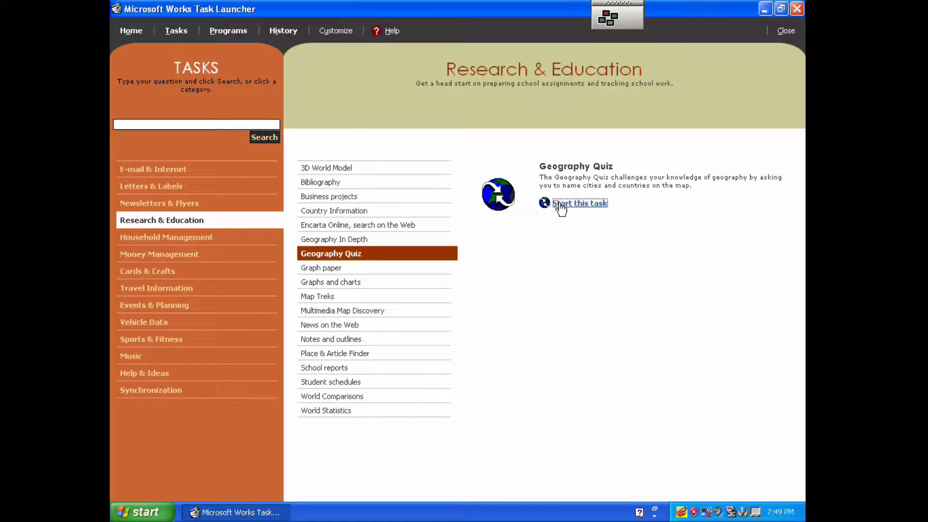
pyautogui.click(561, 206)
pyautogui.click(428, 297)
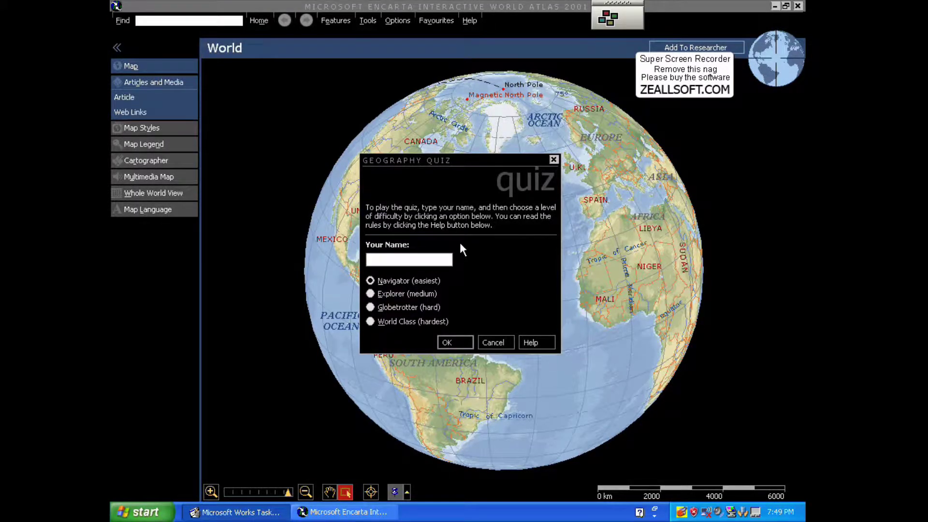
pyautogui.write('Antoniu')
pyautogui.click(447, 342)
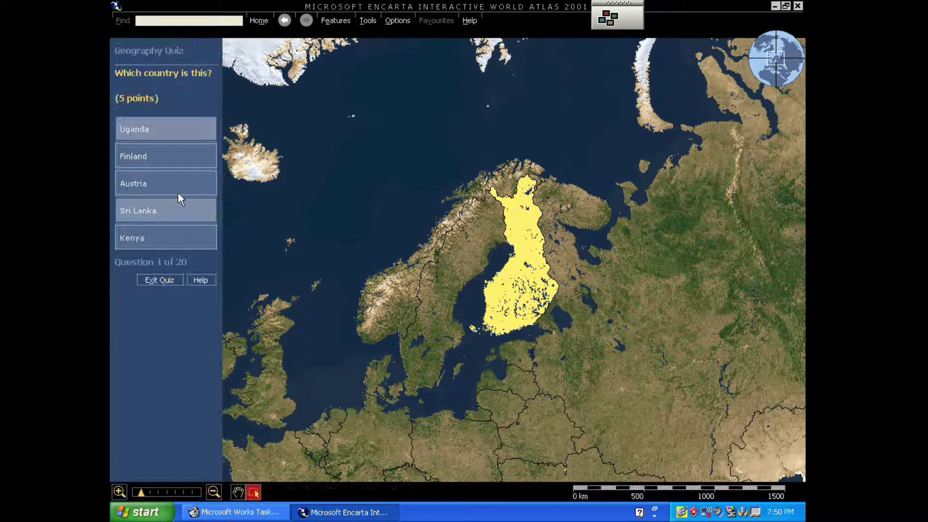
# Answer the first quiz questions, including Kolkata for the city and Iceland for the country, and exit the quiz and atlas.
pyautogui.click(144, 160)
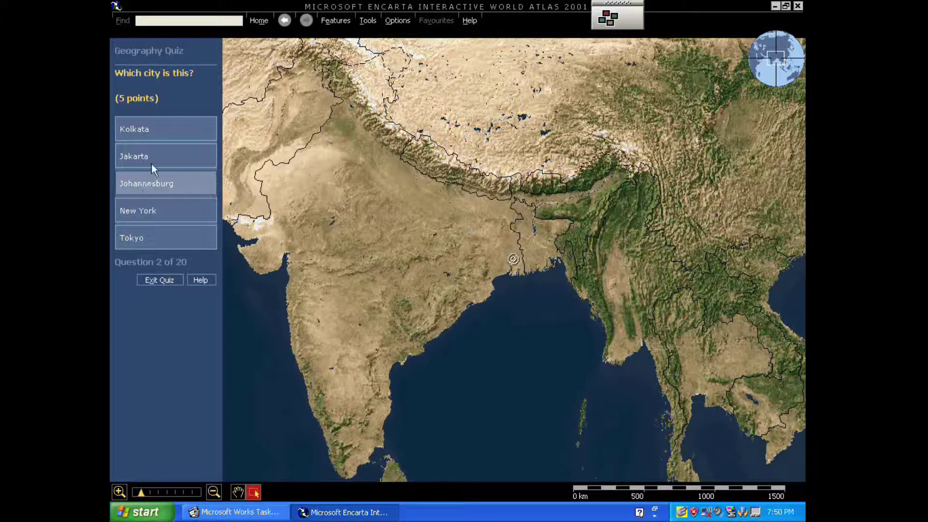
pyautogui.click(159, 161)
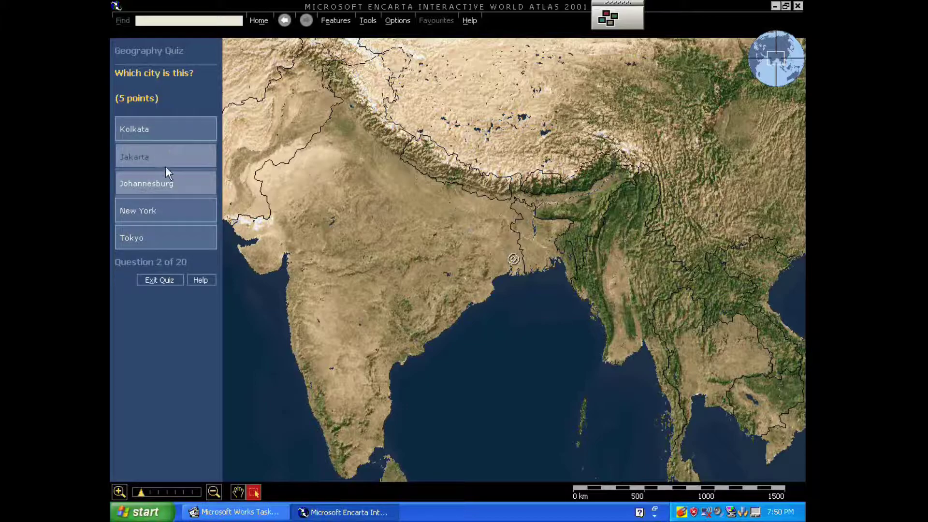
pyautogui.click(161, 132)
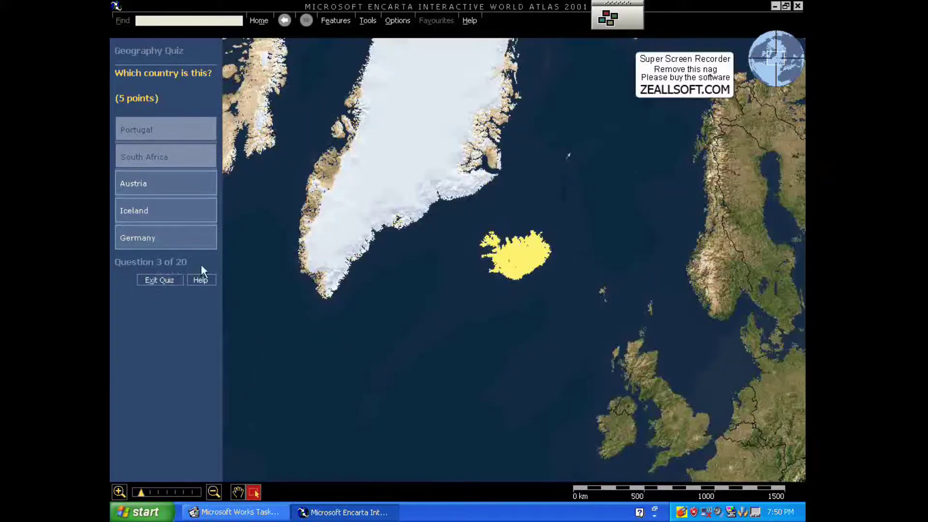
pyautogui.click(129, 216)
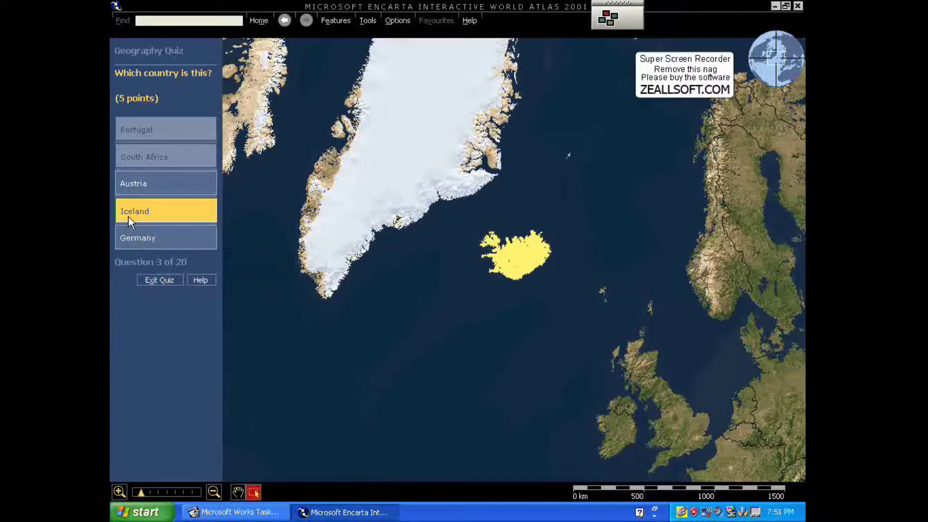
pyautogui.click(158, 279)
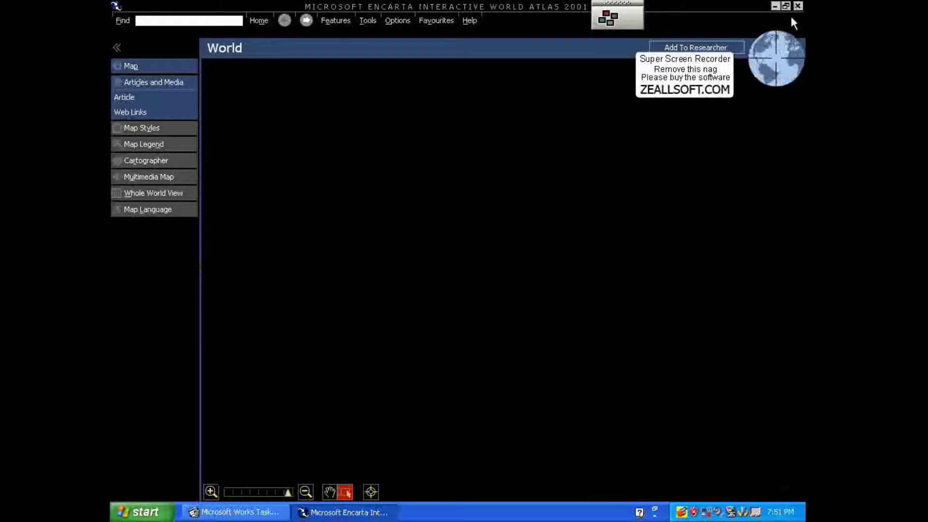
pyautogui.click(798, 6)
# Look at the Address Book window and its options for new entries, and close it.
pyautogui.moveTo(401, 144); pyautogui.dragTo(445, 140)
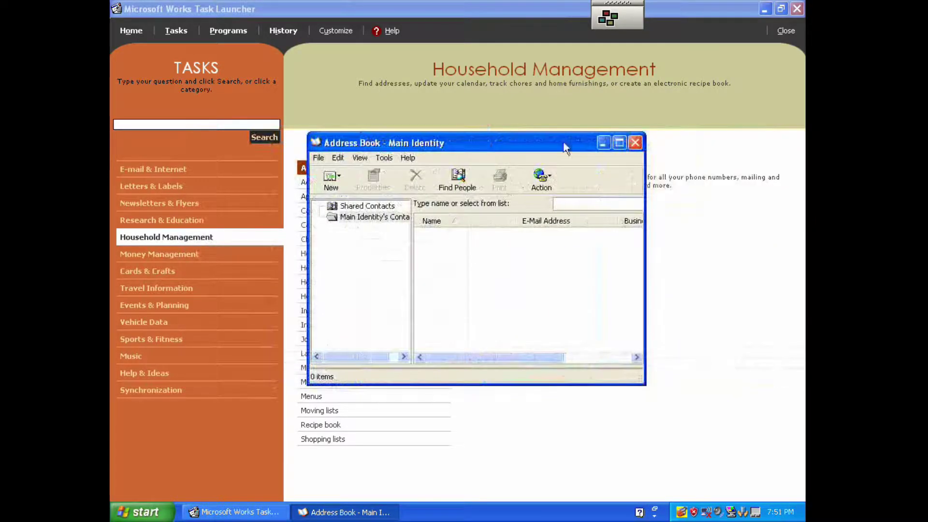
pyautogui.click(332, 178)
pyautogui.click(635, 143)
# Start the Appointment search task from Household Management and close the Works Calendar.
pyautogui.click(343, 198)
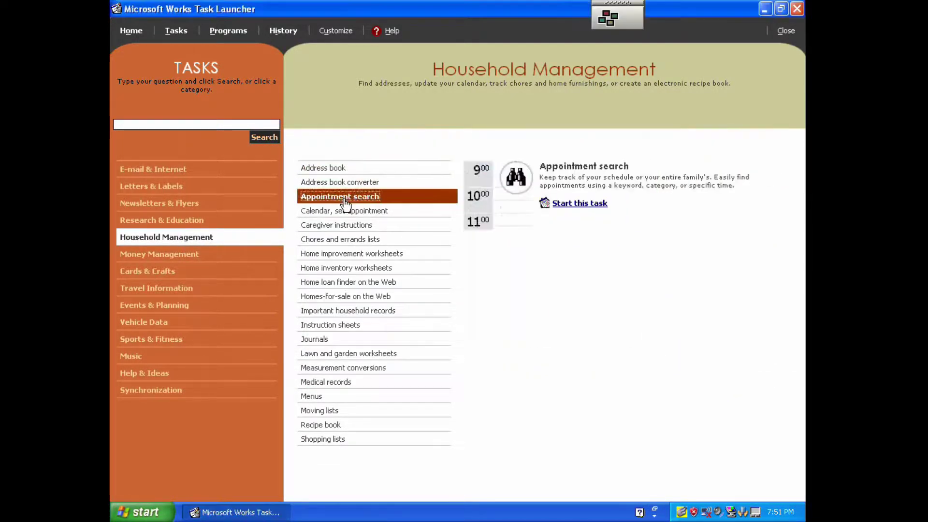
pyautogui.click(558, 205)
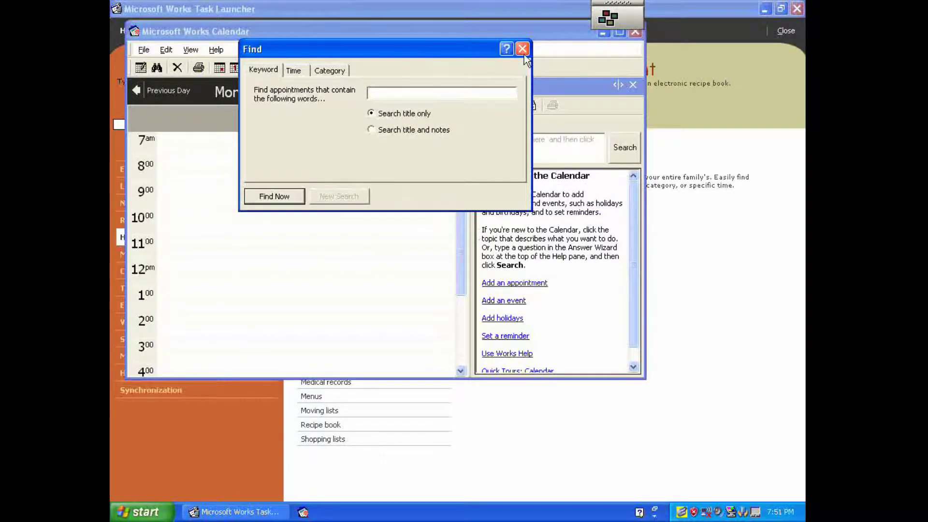
pyautogui.click(524, 54)
pyautogui.click(643, 68)
# Open the Tasks list of the floating sample picture gallery and close the gallery.
pyautogui.moveTo(602, 39)
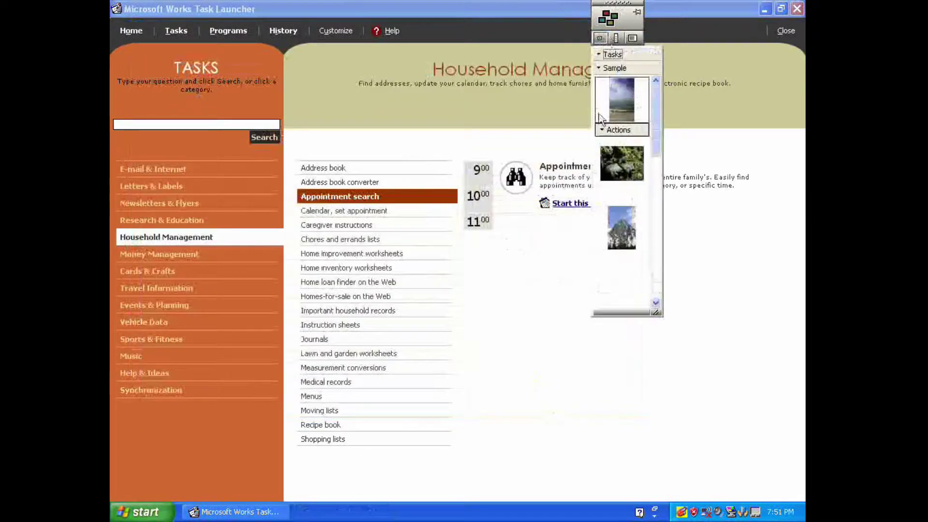
pyautogui.click(611, 54)
pyautogui.click(623, 228)
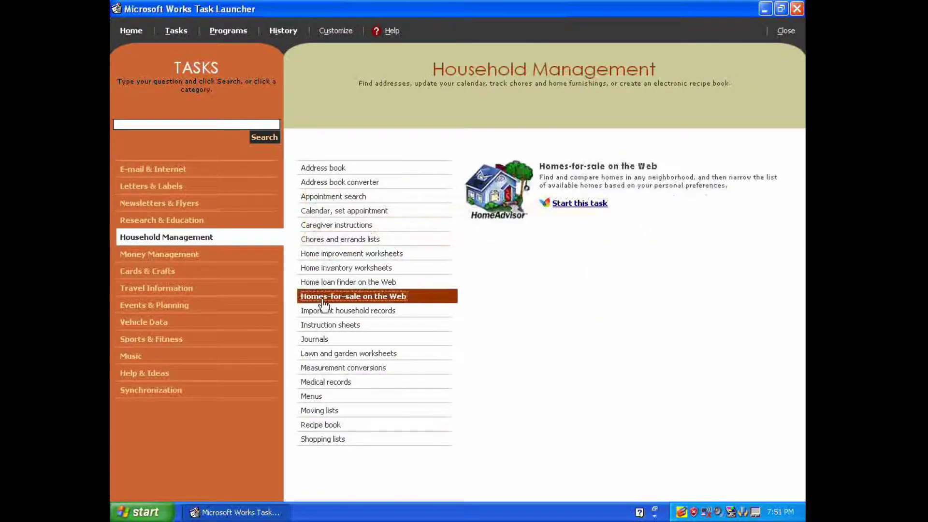
# Start the Home improvement worksheets task and create a spreadsheet in the Work Record style with the wizard.
pyautogui.click(327, 254)
pyautogui.click(582, 212)
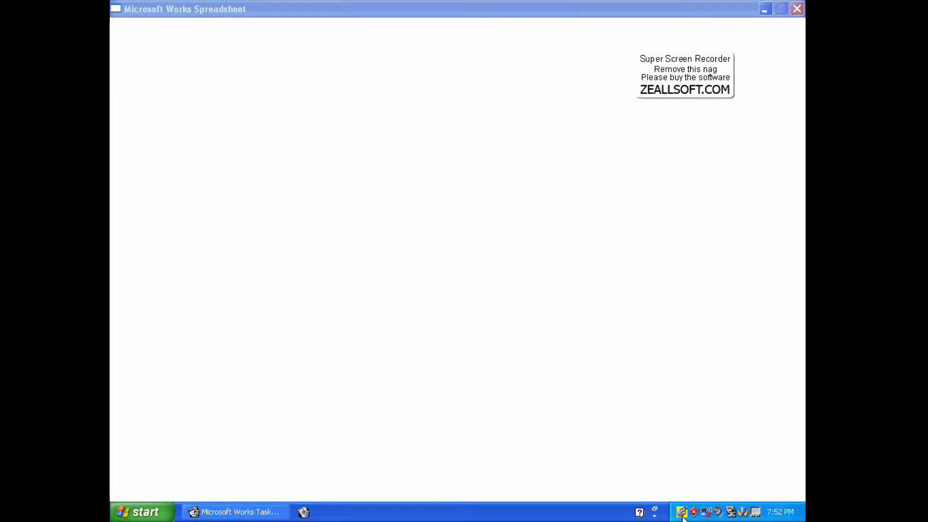
pyautogui.rightClick(681, 516)
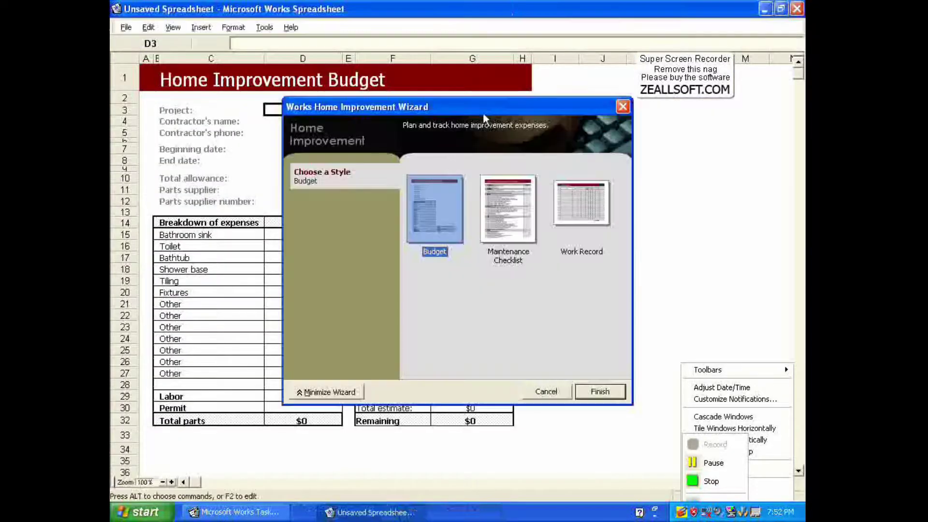
pyautogui.click(574, 515)
pyautogui.click(442, 243)
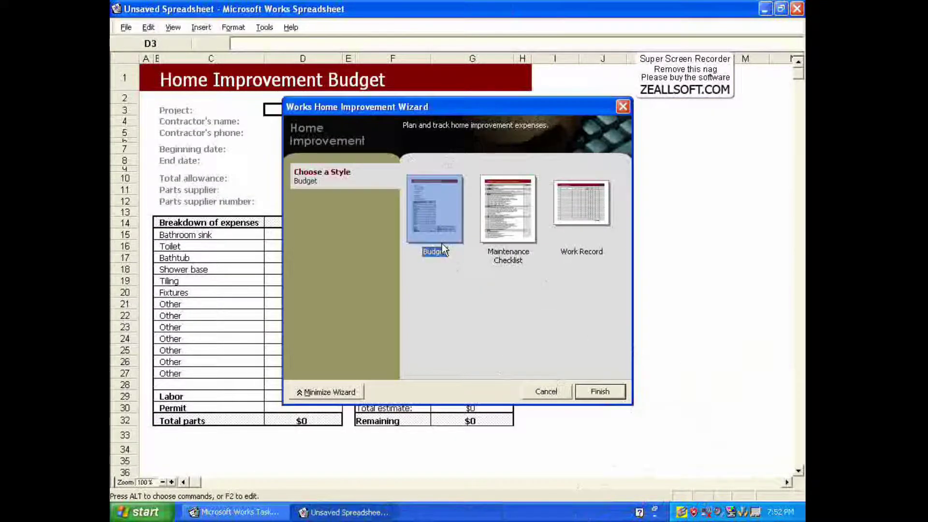
pyautogui.click(509, 231)
pyautogui.click(584, 213)
pyautogui.click(600, 391)
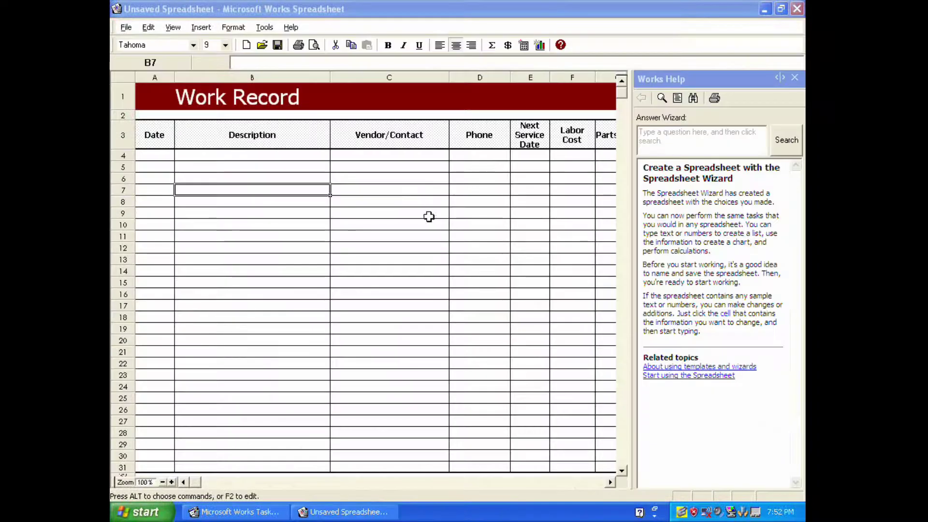
# Look over the title row and column headings of the Work Record spreadsheet.
pyautogui.click(260, 135)
pyautogui.click(170, 94)
pyautogui.click(251, 95)
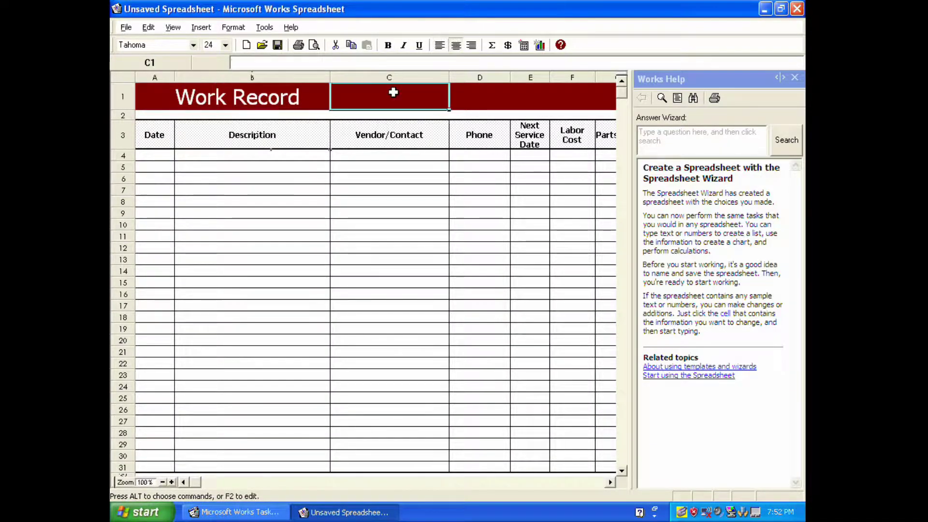
pyautogui.click(530, 96)
pyautogui.scroll(-1, 520, 253)
# Request a new spreadsheet from the Work Record and return the Task Launcher to its Tasks list.
pyautogui.click(124, 29)
pyautogui.click(130, 41)
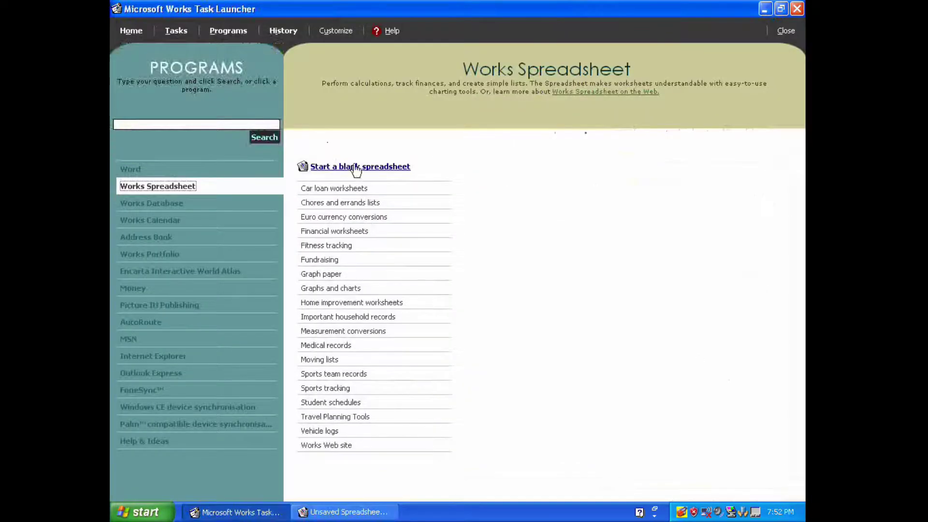
pyautogui.click(176, 30)
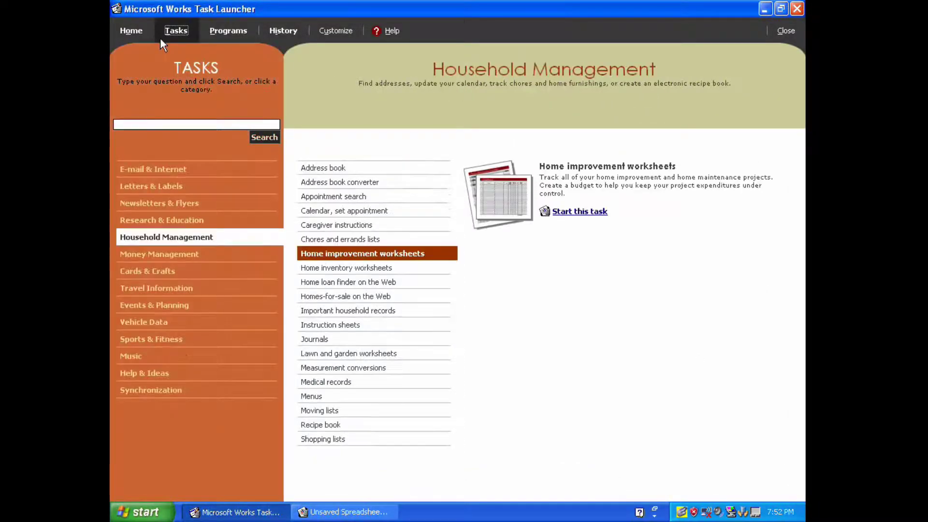
# Return to the Work Record spreadsheet and close it without saving.
pyautogui.click(343, 512)
pyautogui.scroll(2, 364, 251)
pyautogui.click(125, 28)
pyautogui.click(165, 199)
pyautogui.click(451, 297)
# Launch Microsoft Works Spreadsheet with a blank sheet, select cell B3 and close the program.
pyautogui.click(138, 511)
pyautogui.click(165, 462)
pyautogui.moveTo(312, 406)
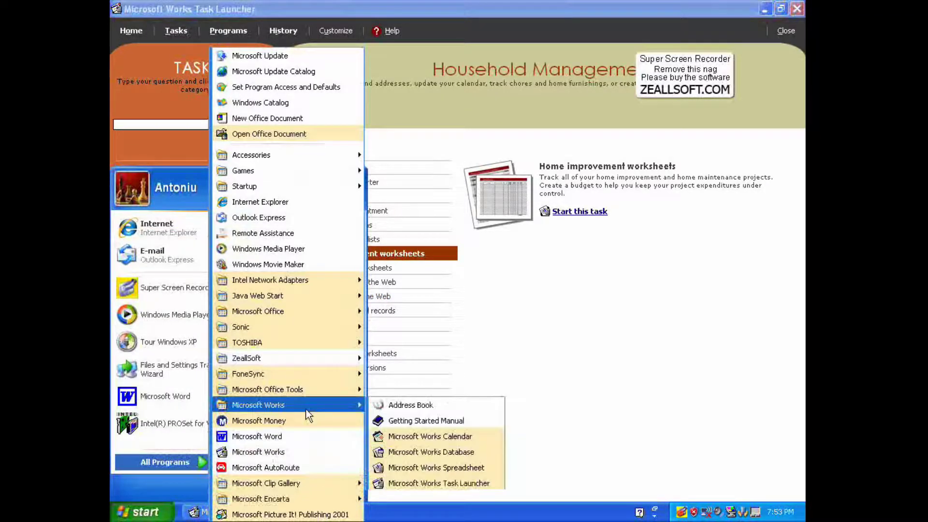
pyautogui.click(445, 470)
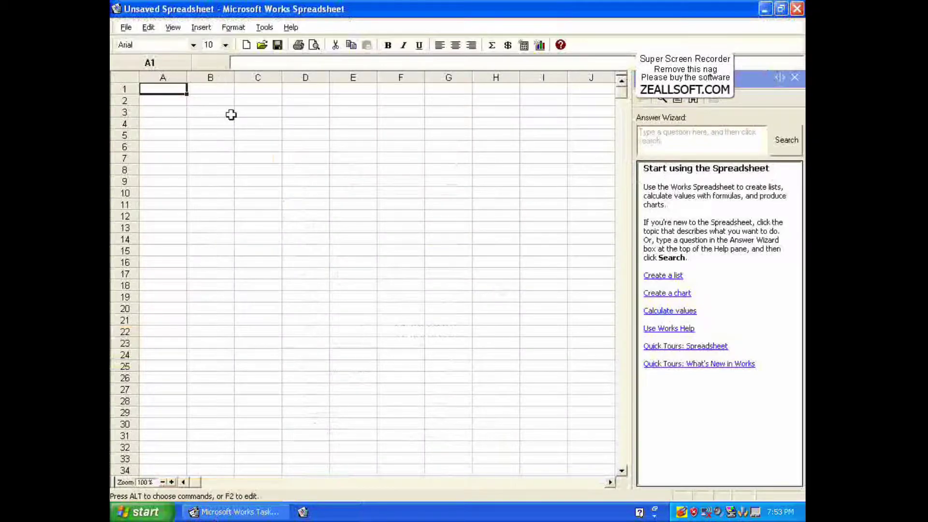
pyautogui.click(229, 113)
pyautogui.click(798, 9)
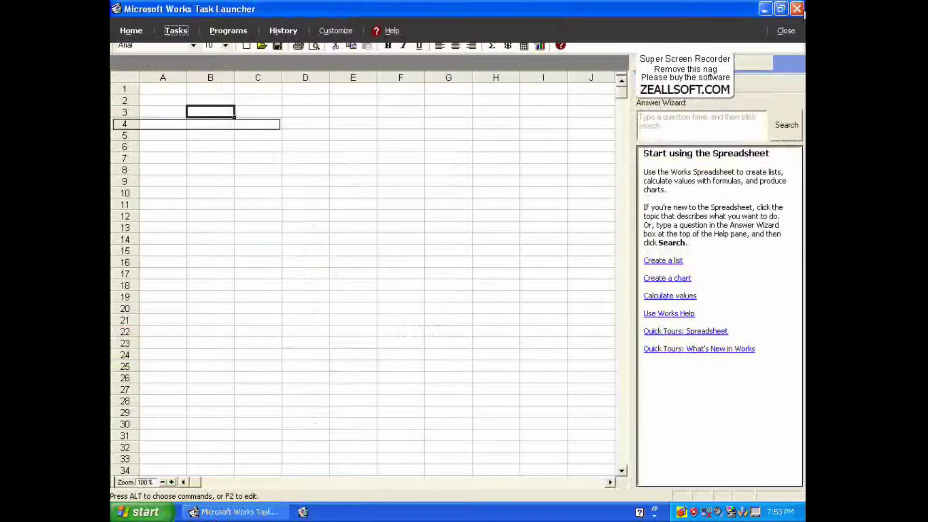
pyautogui.click(140, 511)
pyautogui.click(165, 461)
pyautogui.moveTo(294, 404)
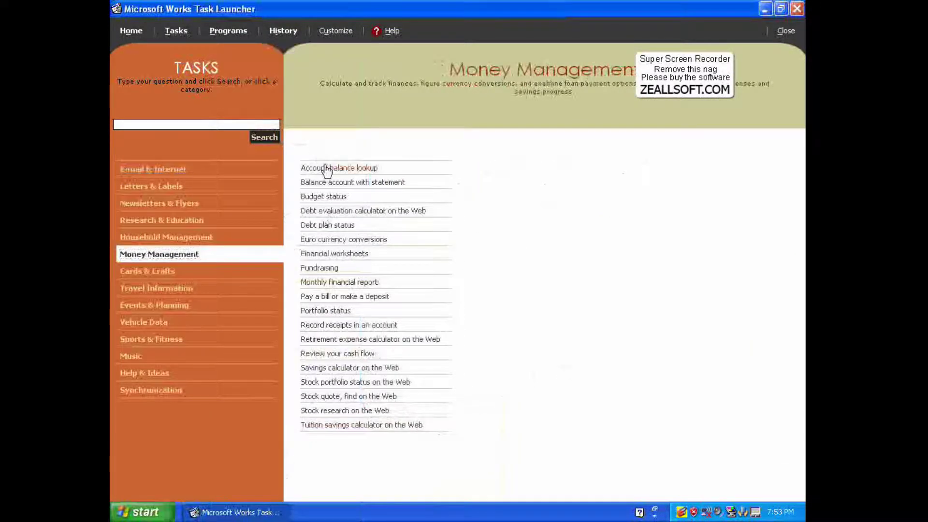
# Preview the Account balance lookup and Budget status tasks under Money Management, and launch Microsoft Money.
pyautogui.click(326, 168)
pyautogui.click(343, 196)
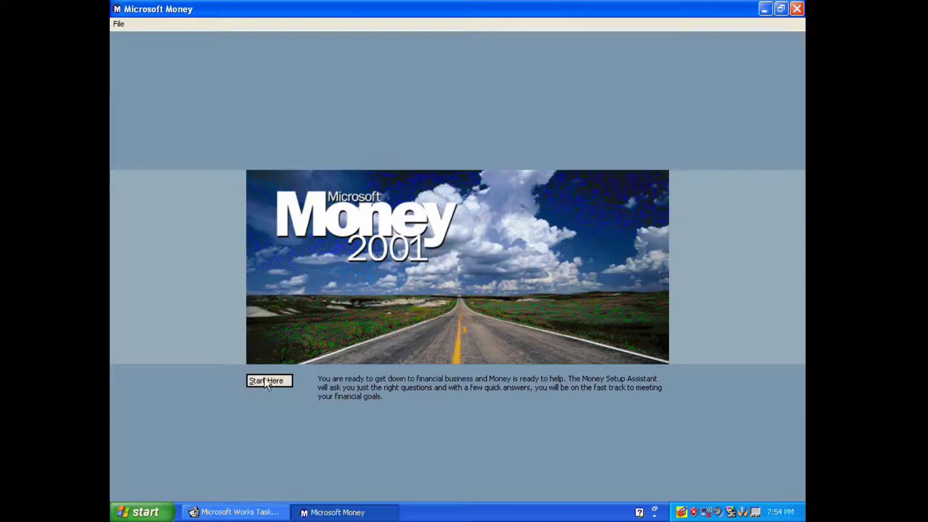
pyautogui.click(266, 381)
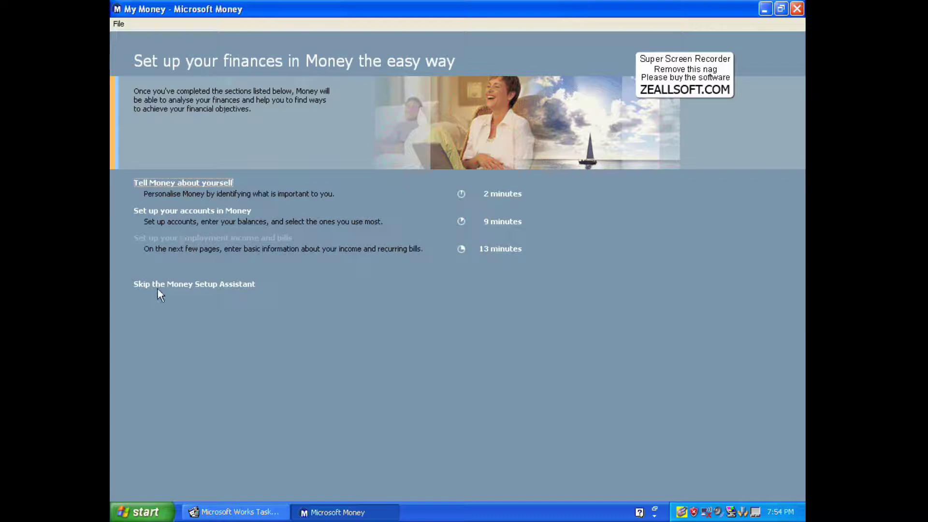
# Start the section that tells Money about yourself and enter the first and last name.
pyautogui.click(180, 183)
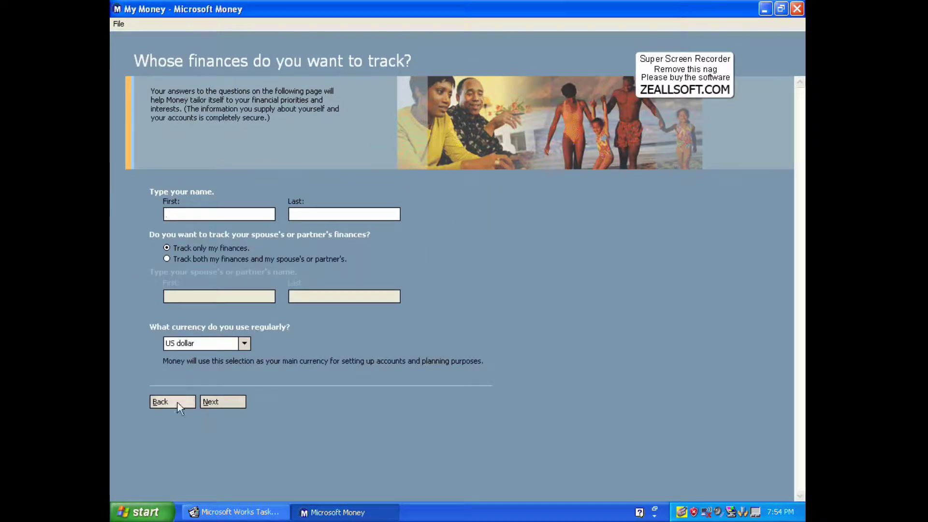
pyautogui.write('Antoniu')
pyautogui.click(334, 215)
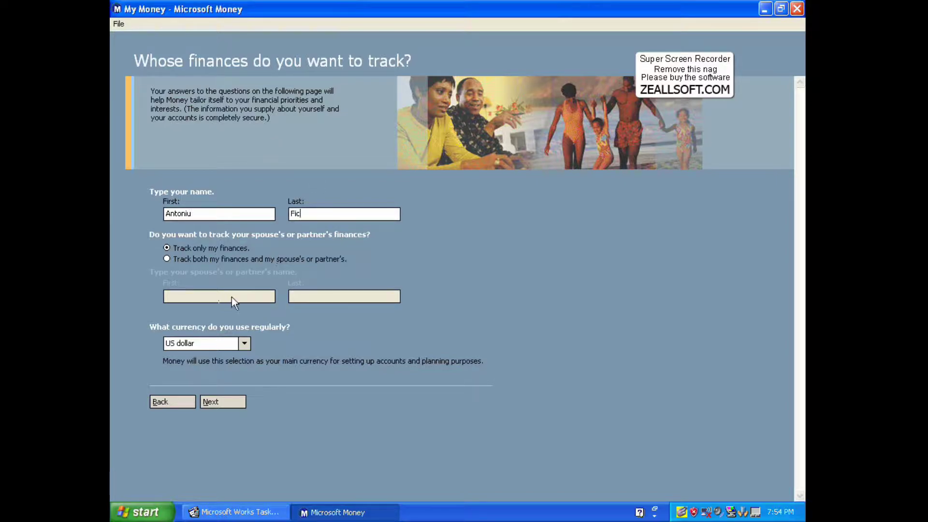
# Look through the regular currency choices, keep US dollar and continue to the financial priorities.
pyautogui.click(185, 345)
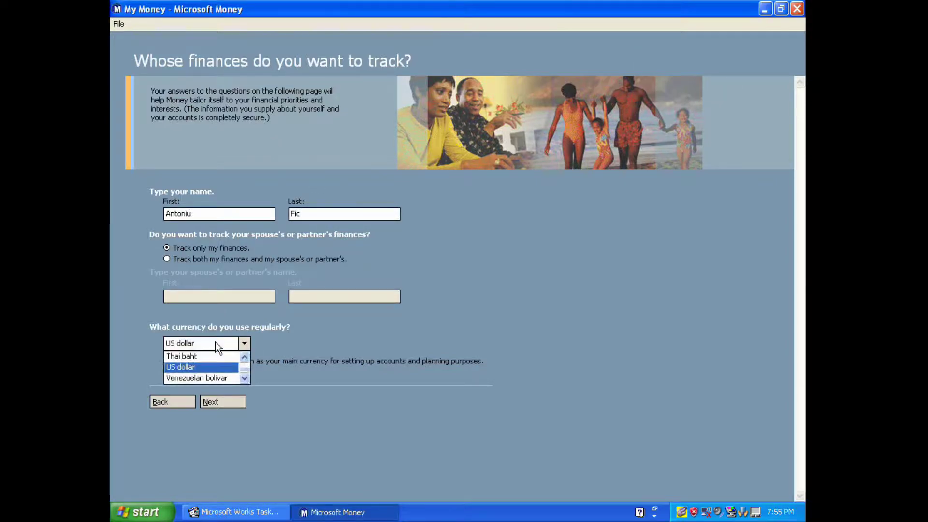
pyautogui.press('r')
pyautogui.press('r')
pyautogui.press('l')
pyautogui.press('e')
pyautogui.press('l')
pyautogui.click(198, 359)
pyautogui.press('Return')
pyautogui.click(211, 403)
# Select managing day-to-day finances, organising financial information and tracking net worth as priorities, and finish the personal section.
pyautogui.click(158, 192)
pyautogui.click(158, 203)
pyautogui.click(158, 215)
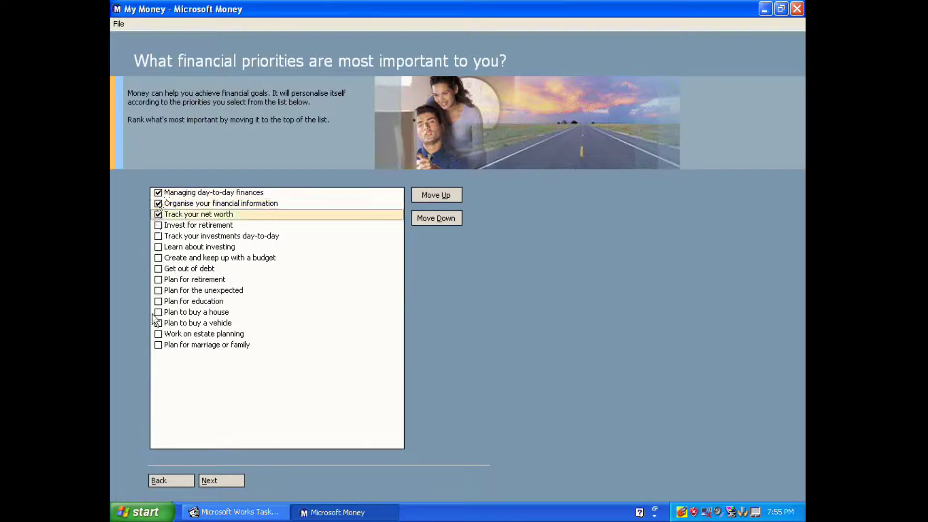
pyautogui.click(213, 480)
pyautogui.click(172, 226)
pyautogui.click(225, 400)
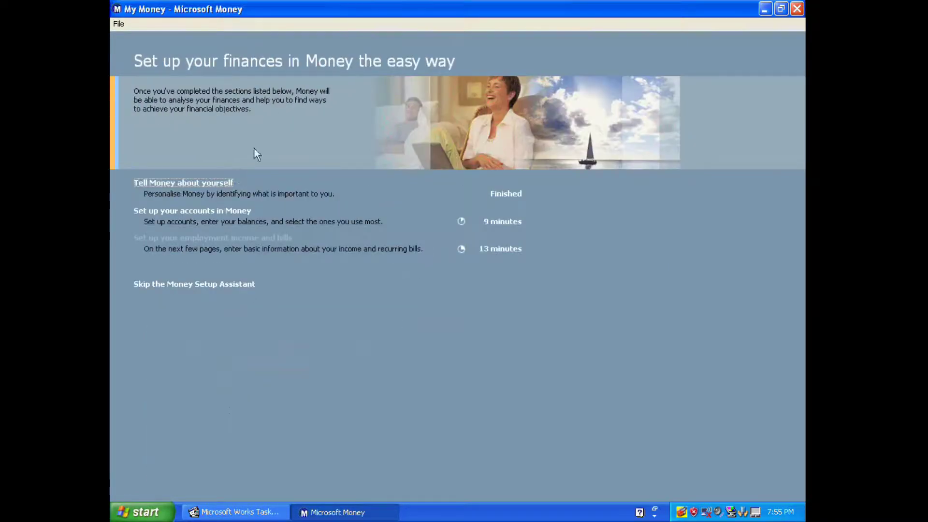
# Start the account setup and include one current, one savings, one credit card and one retirement account.
pyautogui.click(178, 212)
pyautogui.click(158, 209)
pyautogui.click(158, 229)
pyautogui.click(158, 248)
pyautogui.click(158, 266)
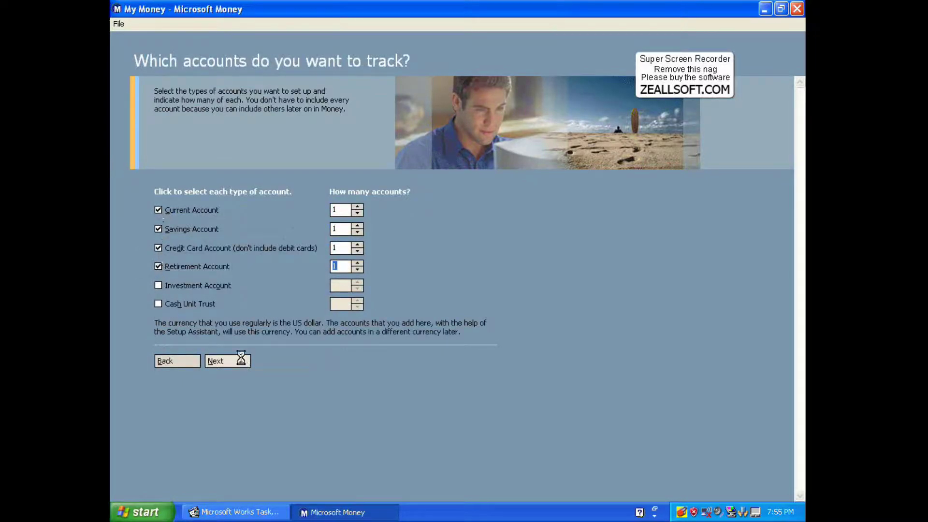
pyautogui.click(241, 358)
# Fill in the current account with Barclays Bank and a 200 balance, and the savings account with Barclays Bank and 0.
pyautogui.scroll(-1, 216, 300)
pyautogui.scroll(1, 236, 270)
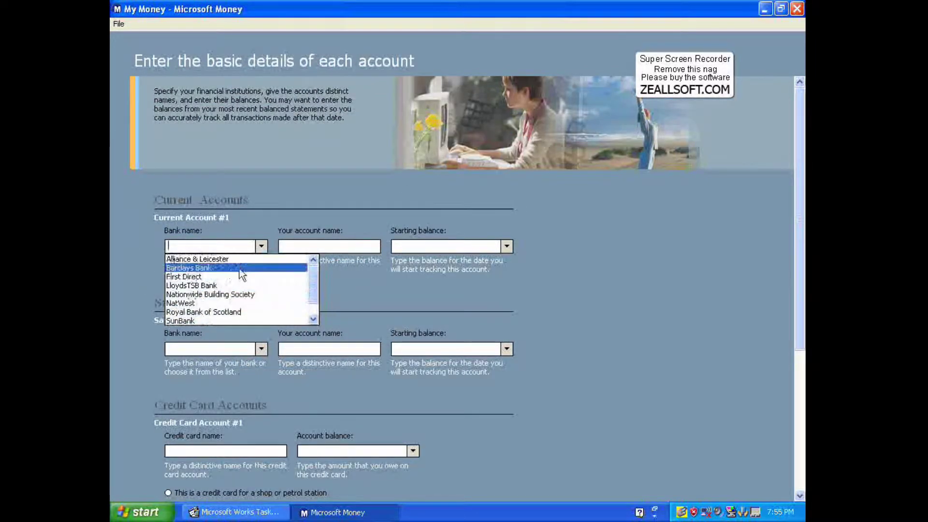
pyautogui.click(132, 320)
pyautogui.scroll(4, 263, 336)
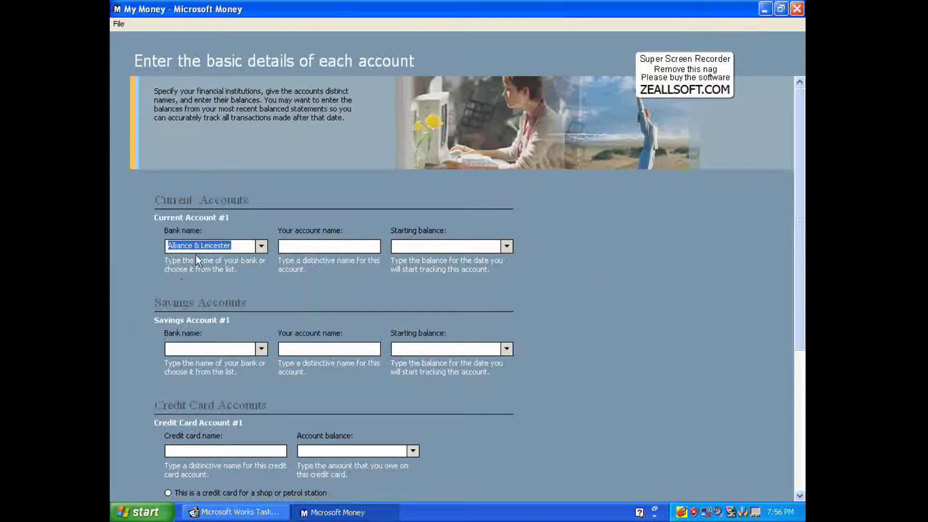
pyautogui.click(261, 246)
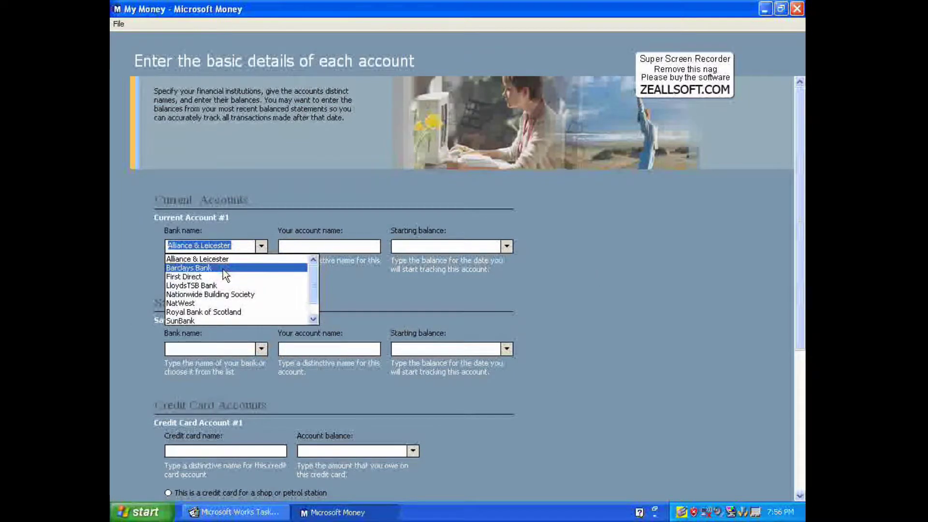
pyautogui.click(222, 269)
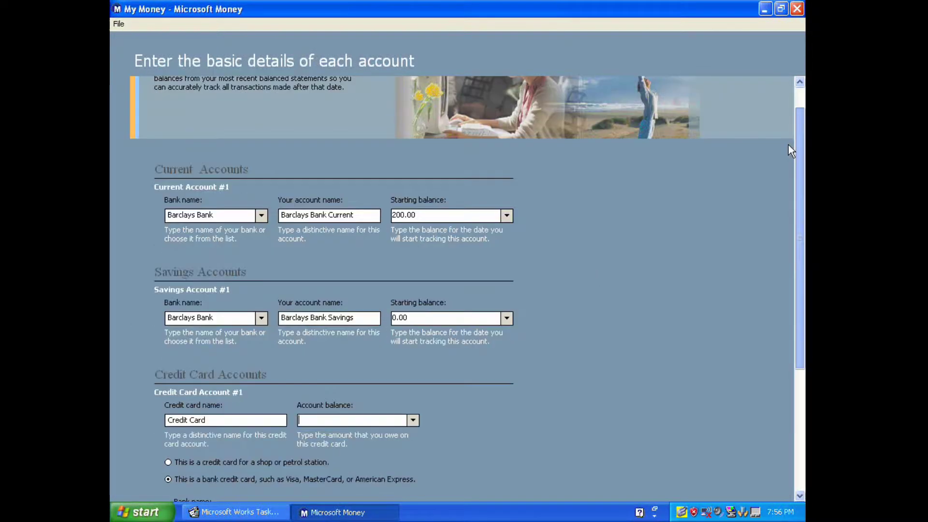
pyautogui.moveTo(797, 148); pyautogui.dragTo(798, 268)
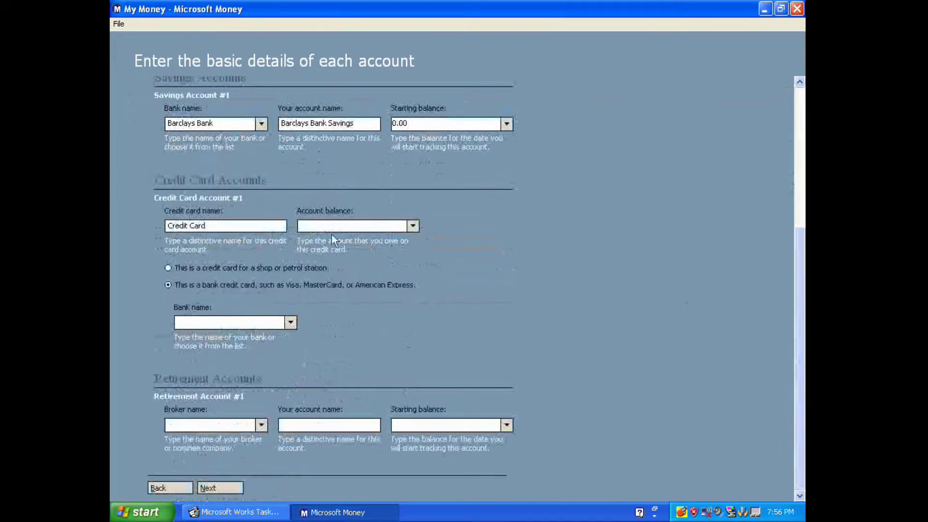
# Set the credit card's balance owed to 50 and its issuing bank to Barclays Bank.
pyautogui.write('50')
pyautogui.press('Tab')
pyautogui.press('Tab')
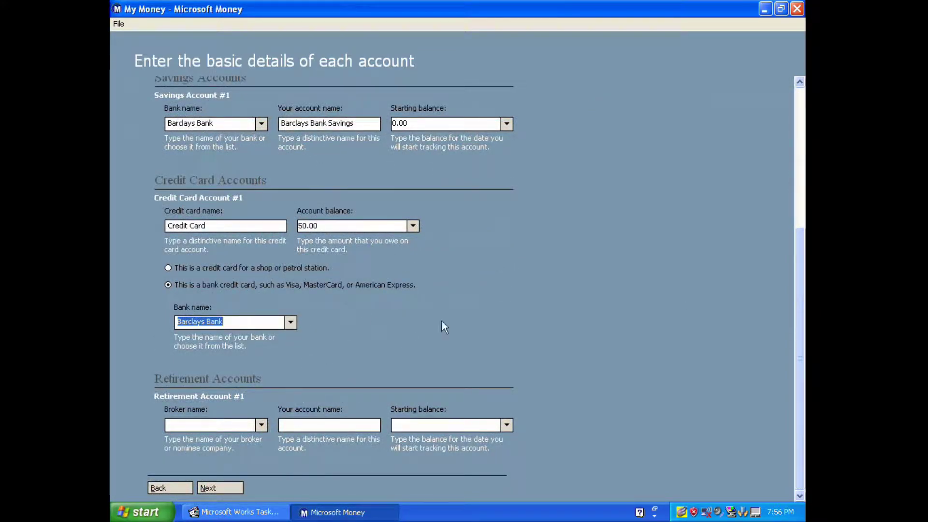
# Fill in the retirement account with Barclays Bank as broker, the name Barclays Bank Retirement and a starting balance of 500.
pyautogui.click(230, 427)
pyautogui.click(324, 425)
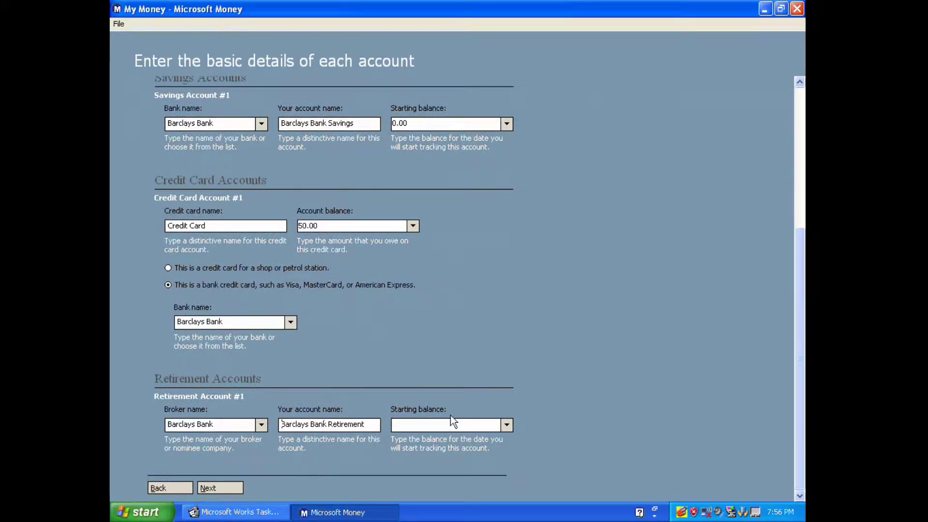
pyautogui.click(454, 421)
pyautogui.write('500')
# Submit the account details, set the options on the following page and complete the account setup from the review page.
pyautogui.click(208, 488)
pyautogui.click(167, 195)
pyautogui.click(171, 213)
pyautogui.click(168, 229)
pyautogui.click(217, 272)
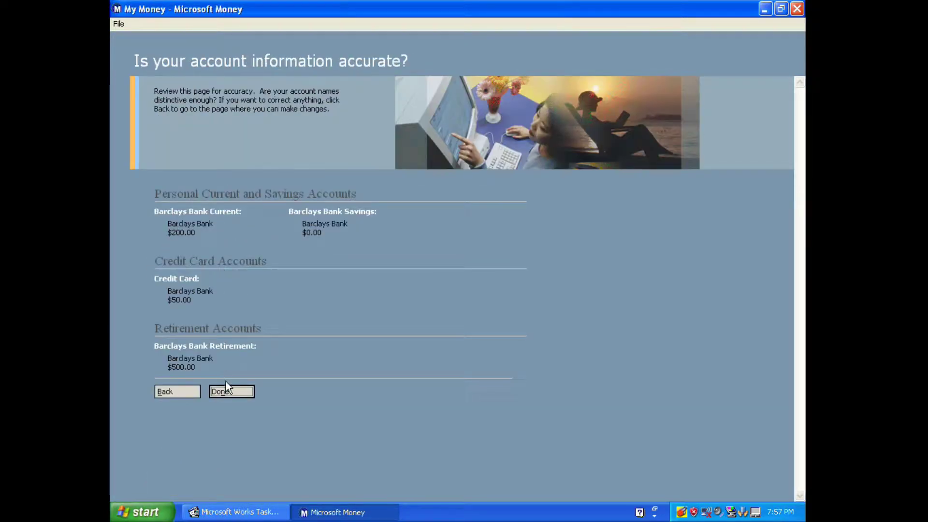
pyautogui.click(228, 391)
pyautogui.press('Return')
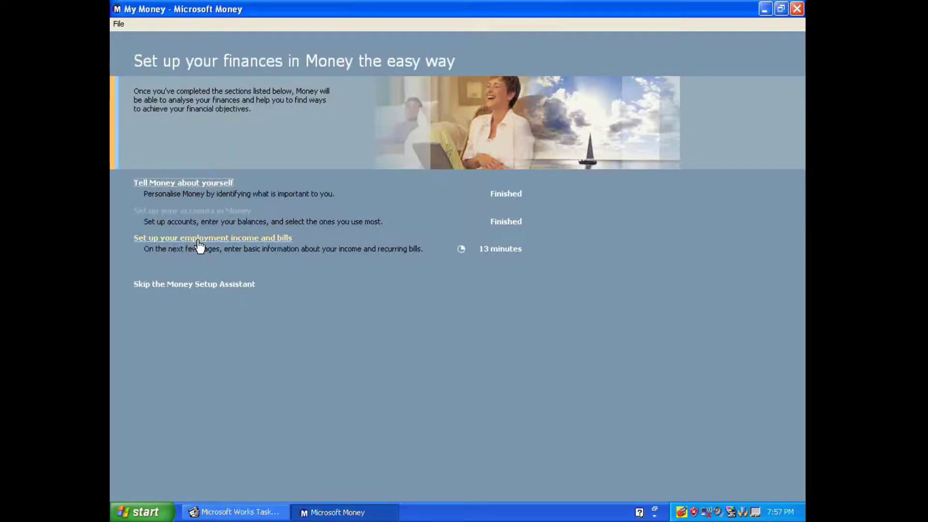
# Start the employment income and bills section and enter payer Yes with take-home pay of 8889 for Payslip #1.
pyautogui.click(200, 240)
pyautogui.write('Y')
pyautogui.click(346, 218)
pyautogui.click(310, 246)
pyautogui.click(309, 246)
pyautogui.click(310, 246)
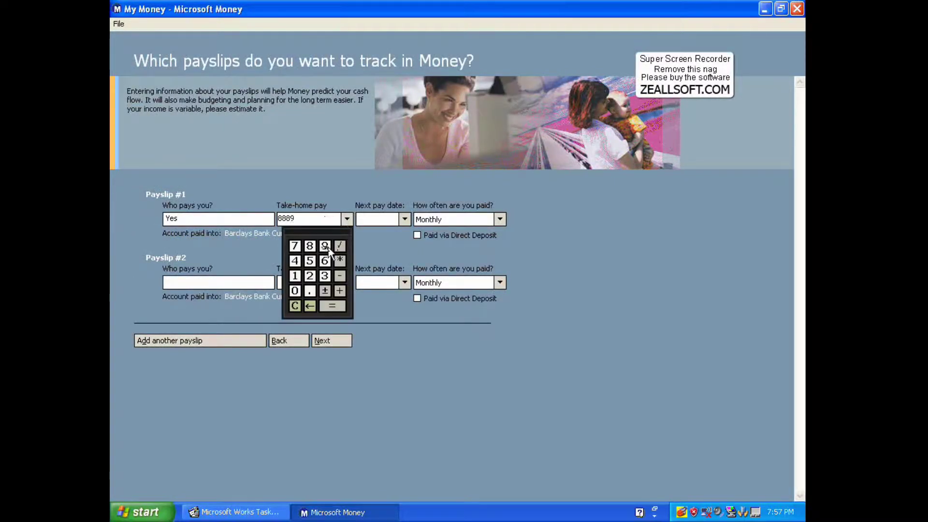
pyautogui.click(324, 245)
# Set Payslip #1's next pay date to 1/12/2000, mark it as direct deposit and pay it into Barclays Bank Savings.
pyautogui.click(391, 219)
pyautogui.click(405, 219)
pyautogui.click(363, 278)
pyautogui.click(417, 235)
pyautogui.click(231, 284)
pyautogui.click(286, 233)
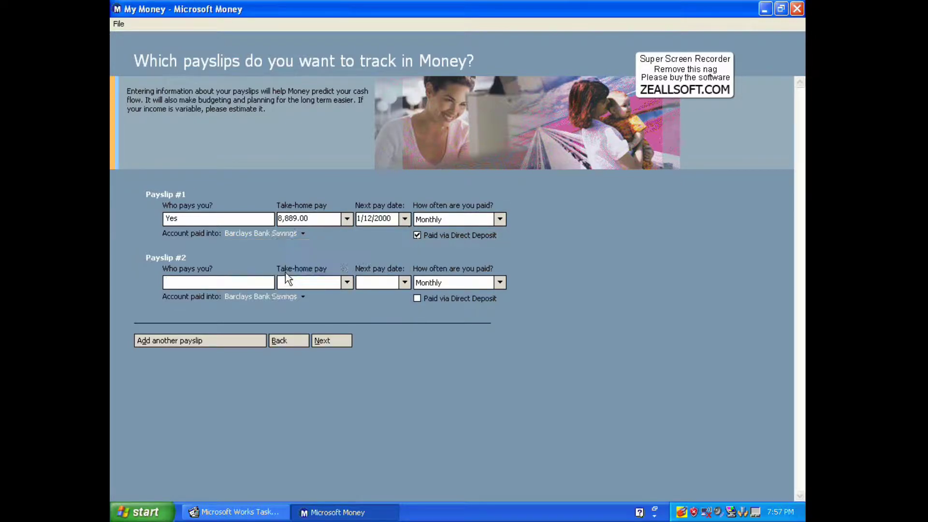